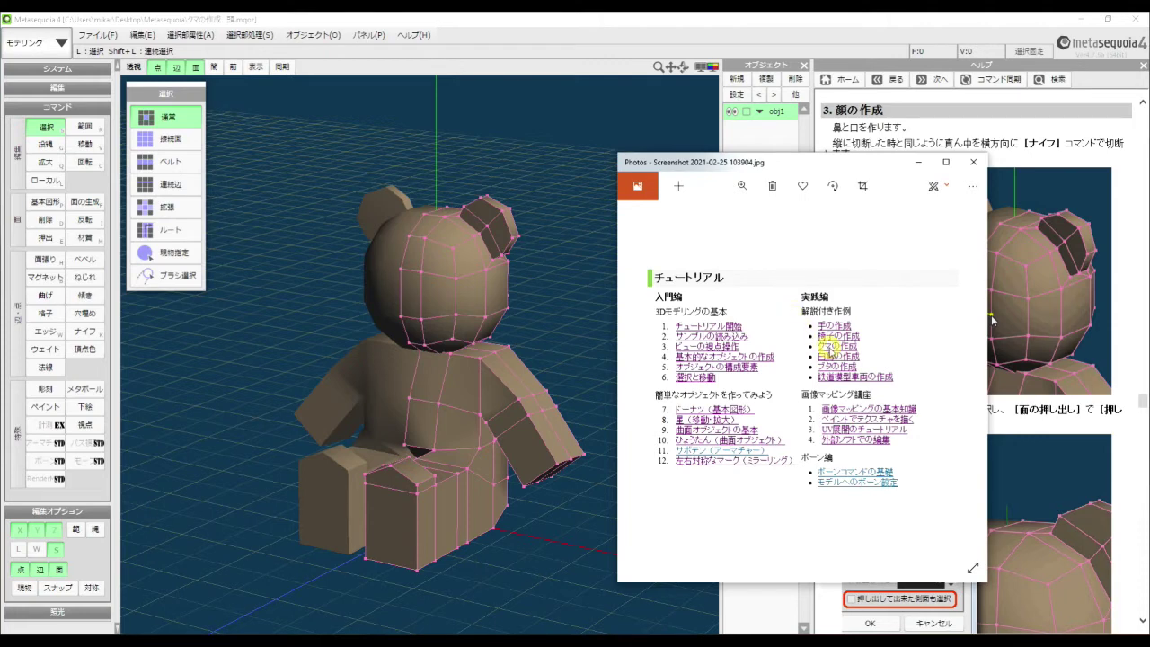
Step: Cut a horizontal edge loop across the middle of the bear's face using the Knife's continuous cut (連続切断)
left_click(919, 162)
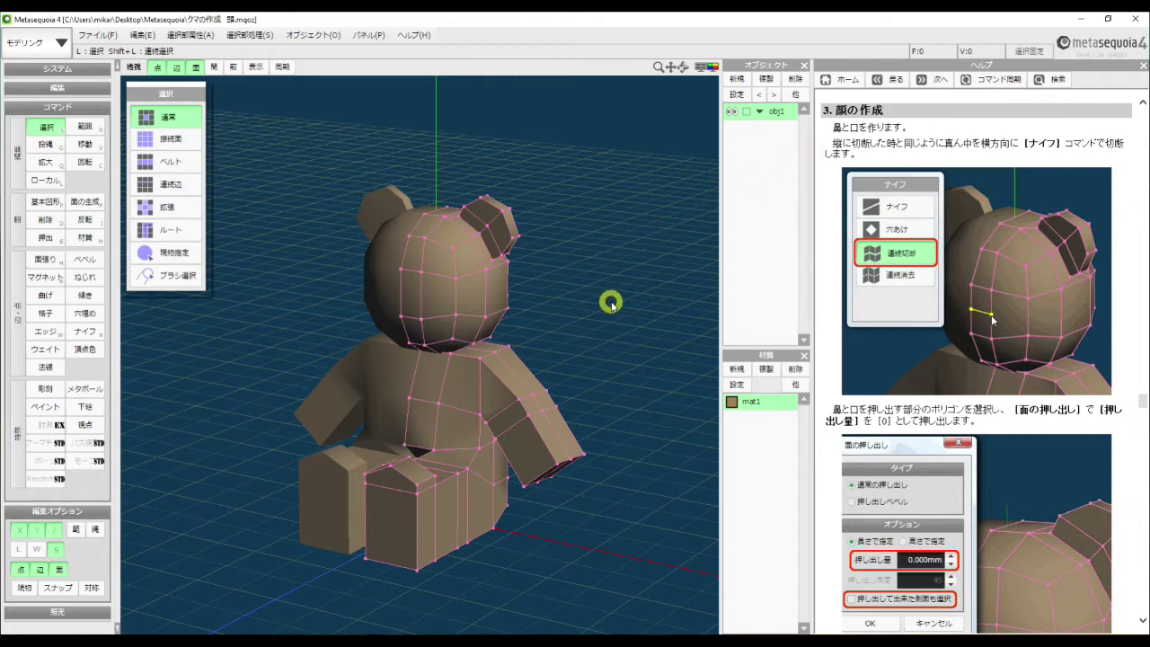
scroll(612, 306, "up", 6)
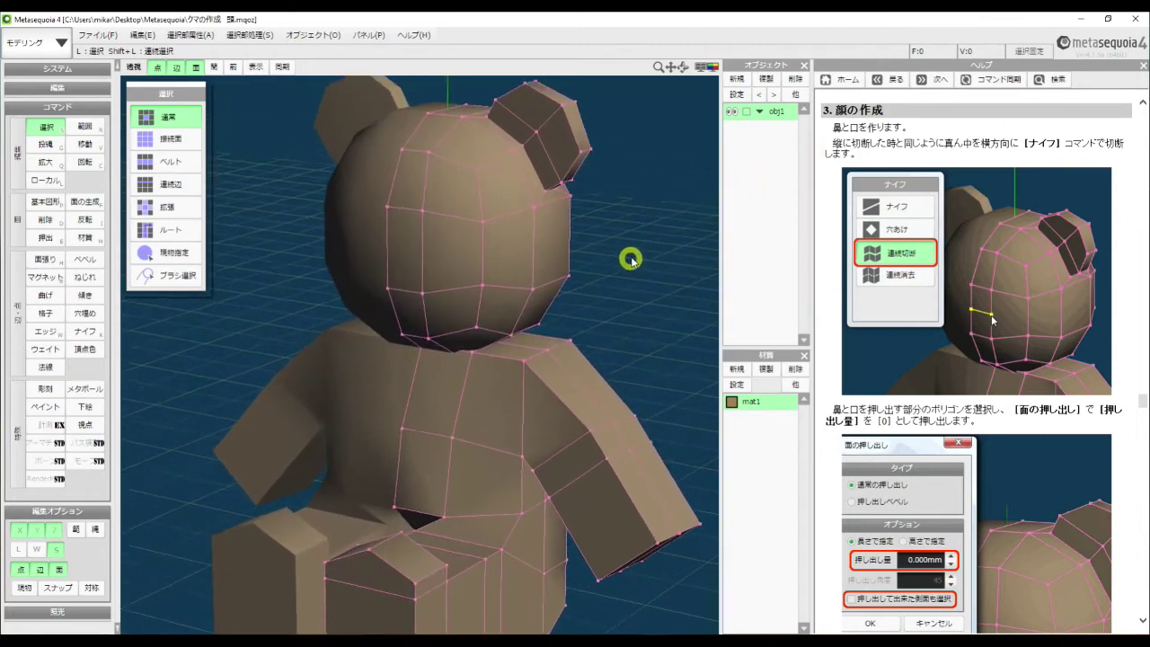
scroll(635, 249, "up", 1)
scroll(635, 249, "up", 3)
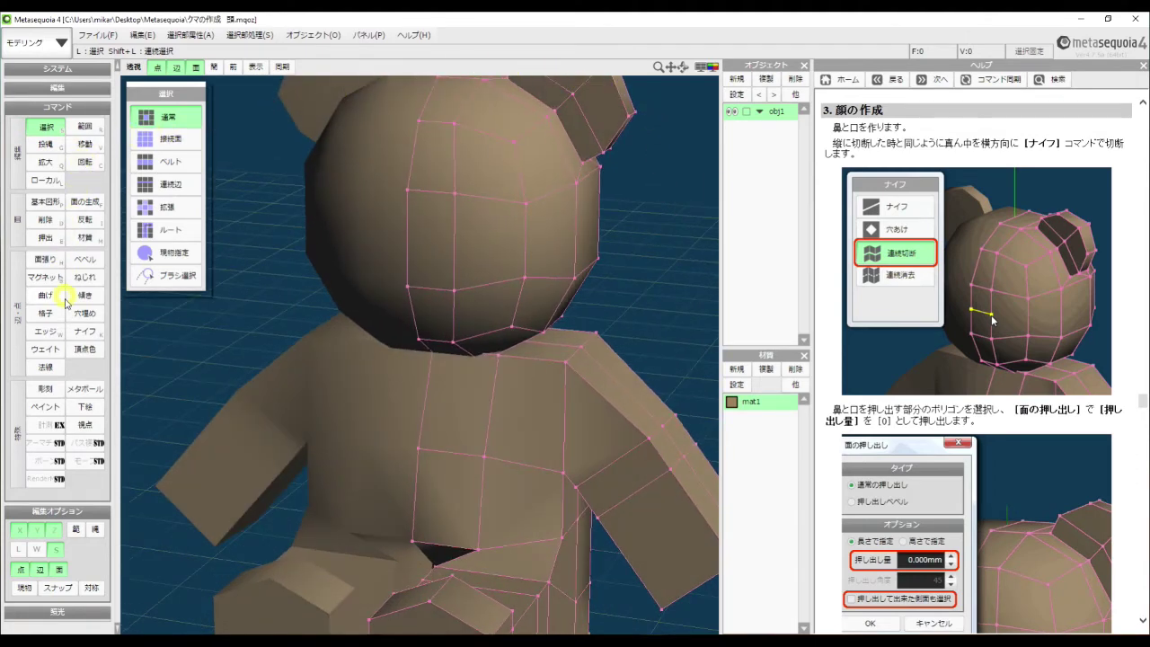
left_click(79, 332)
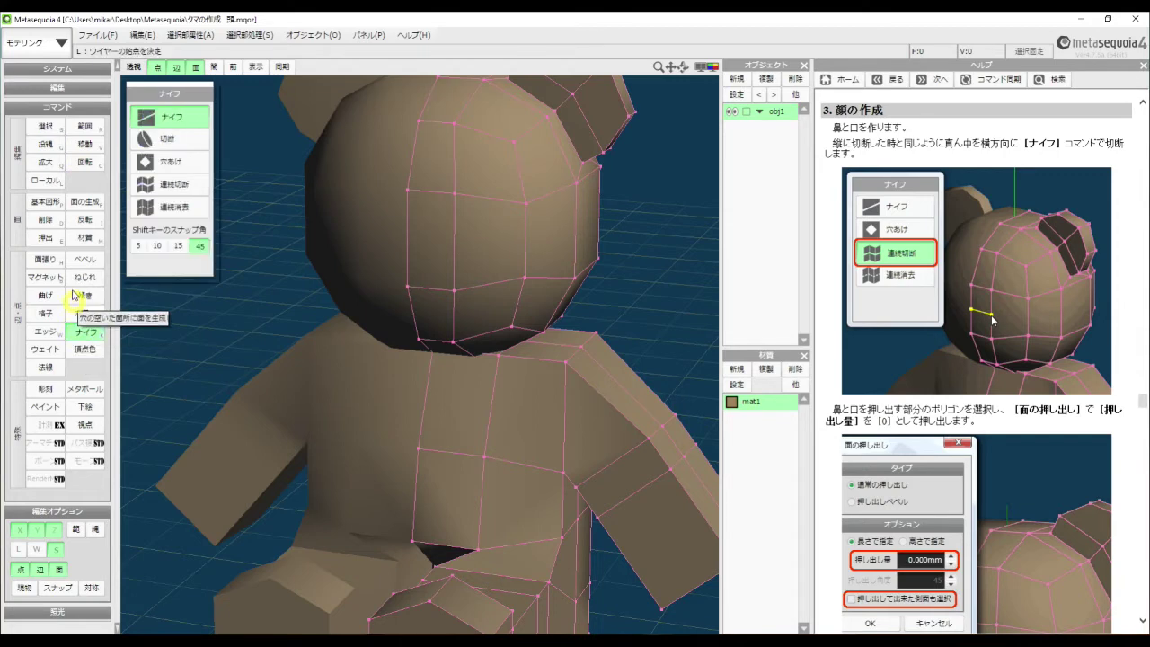
left_click(197, 187)
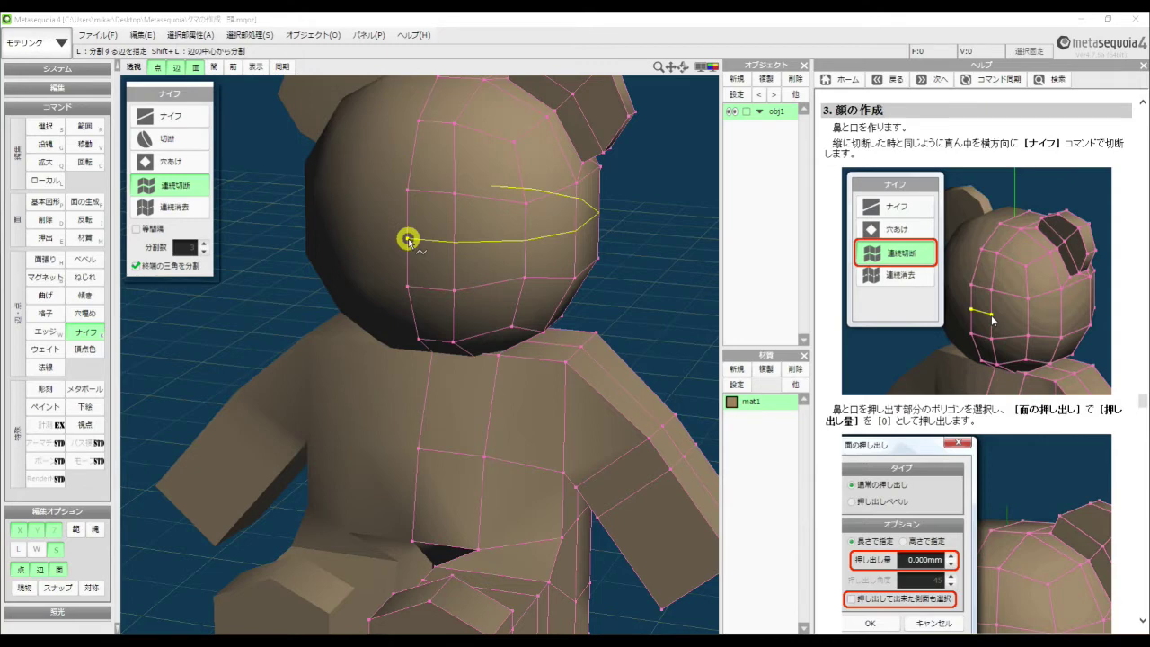
left_click(407, 239)
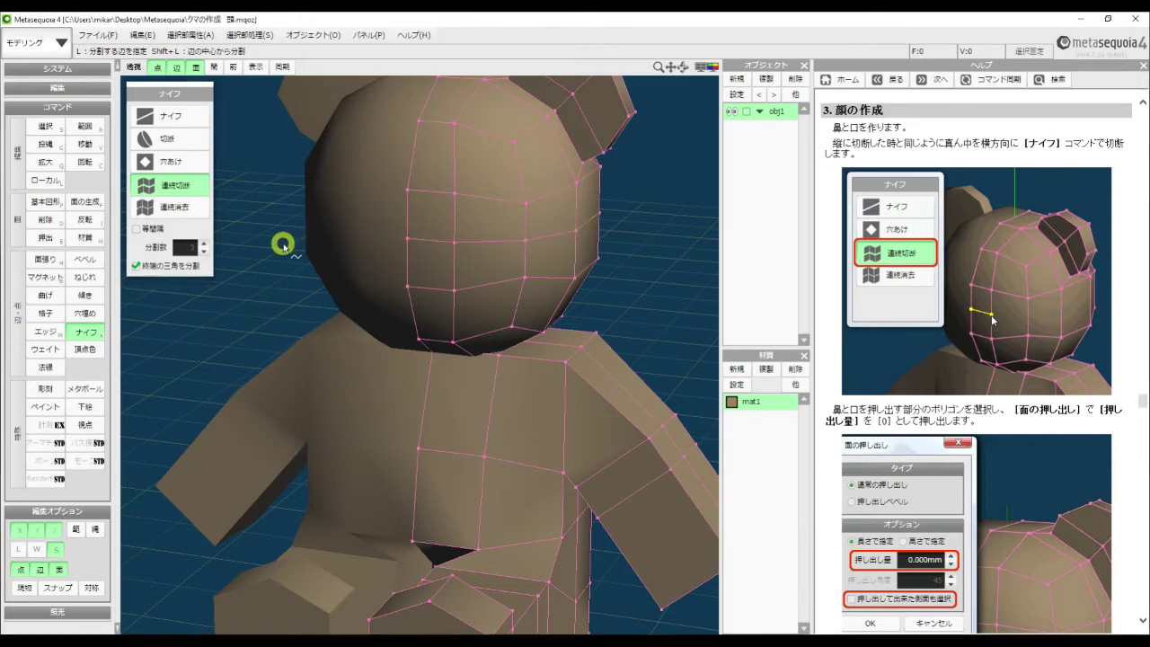
mouse_move(283, 244)
right_mouse_down()
mouse_move(272, 247)
mouse_move(304, 243)
mouse_move(267, 249)
right_mouse_up()
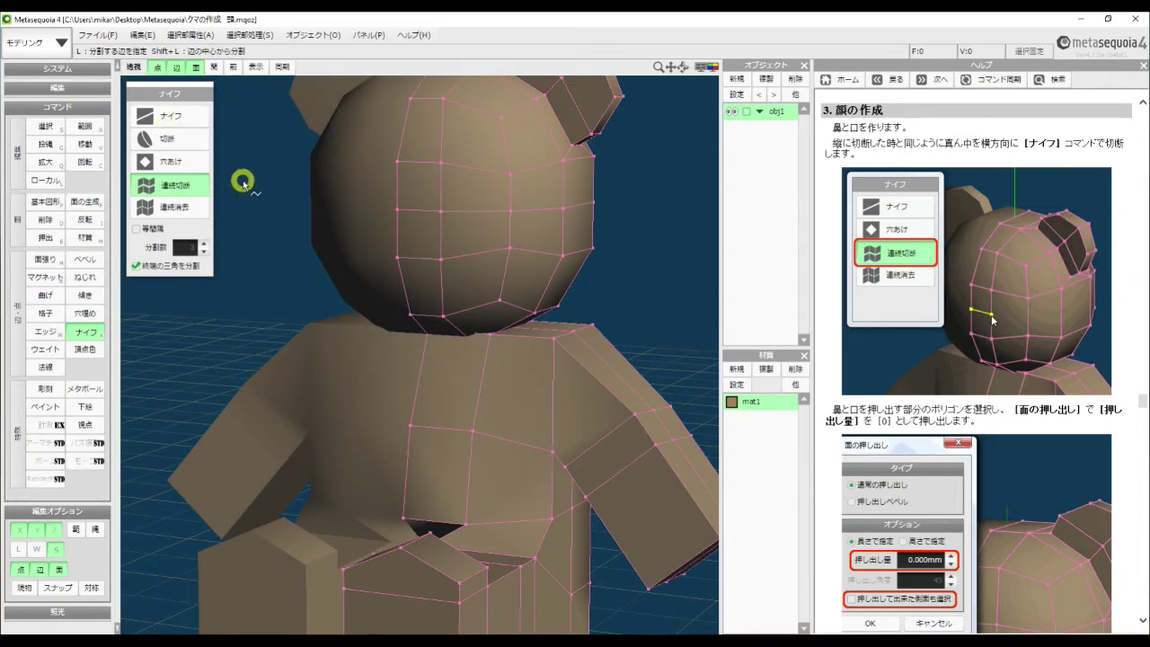
right_click_drag(271, 210, 273, 211)
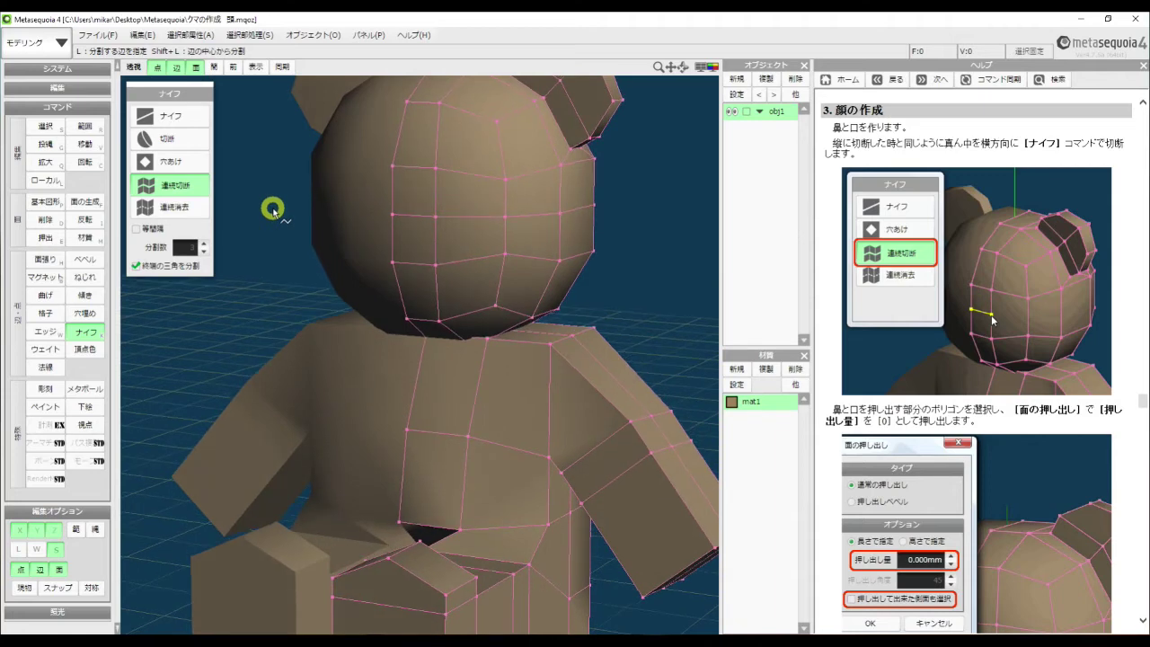
Step: Select the four polygons on the lower front of the bear's face that form the nose and mouth area
left_click(49, 128)
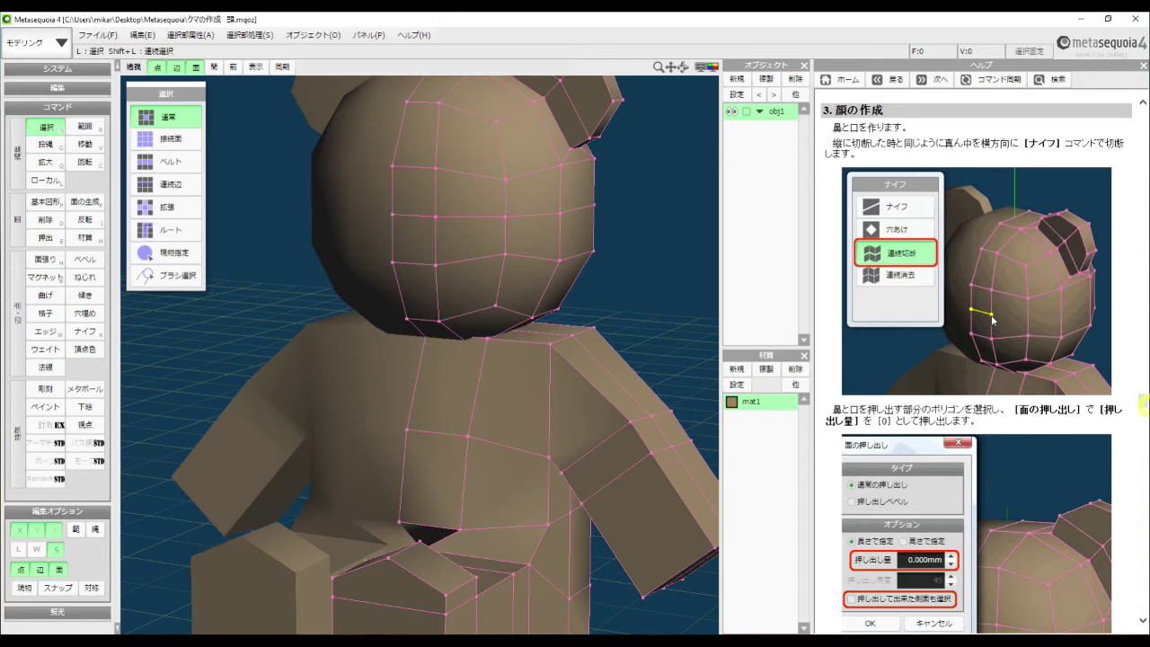
left_click_drag(1143, 399, 1145, 407)
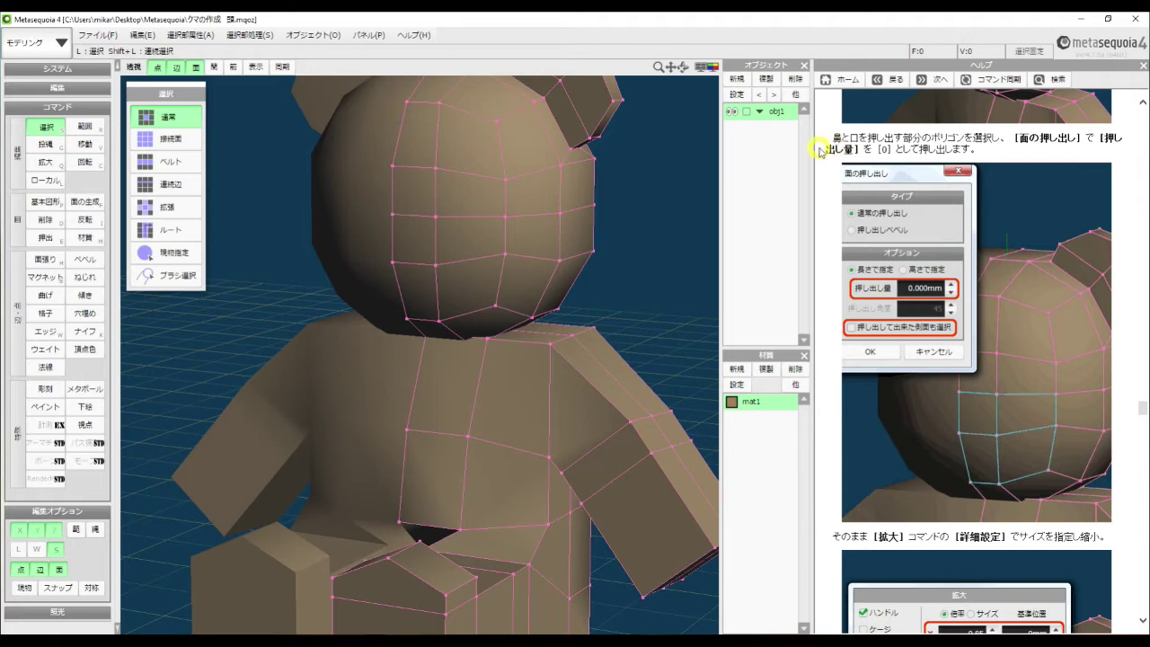
right_click_drag(660, 246, 672, 214)
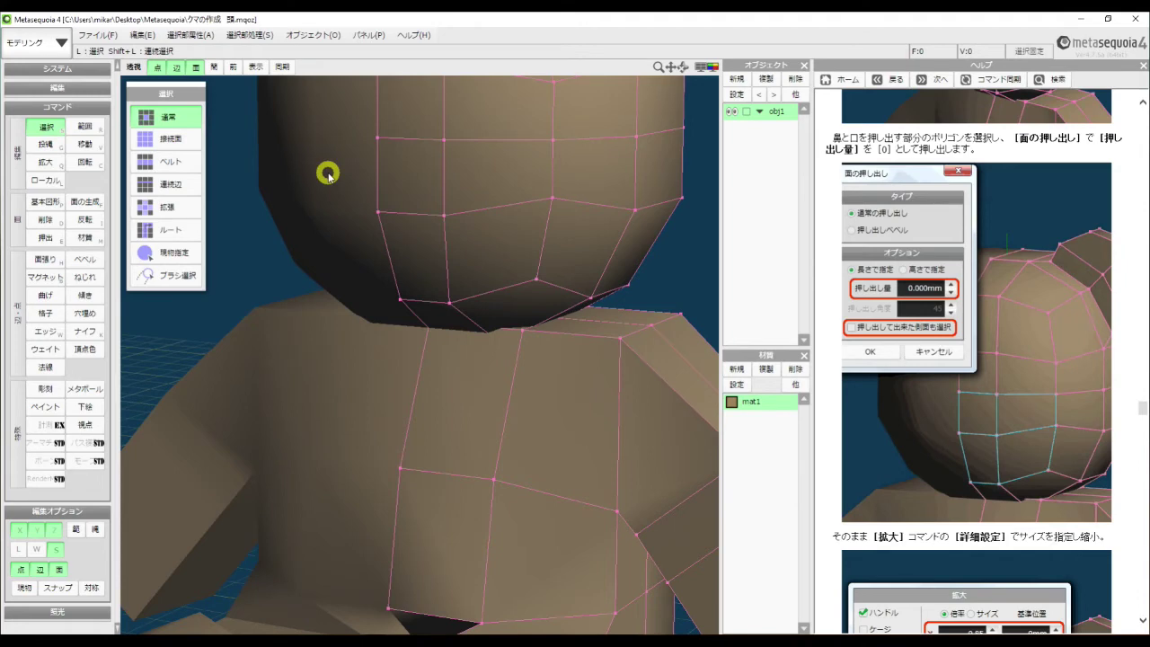
left_click(409, 169)
left_click(472, 170)
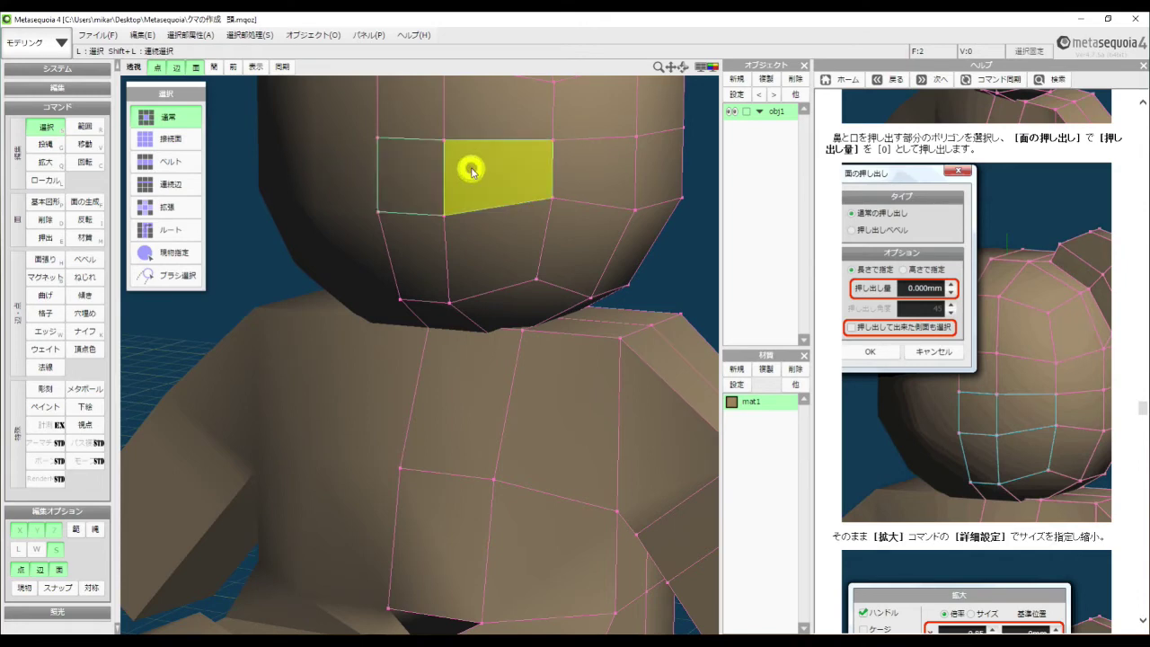
left_click(493, 233)
left_click(429, 257)
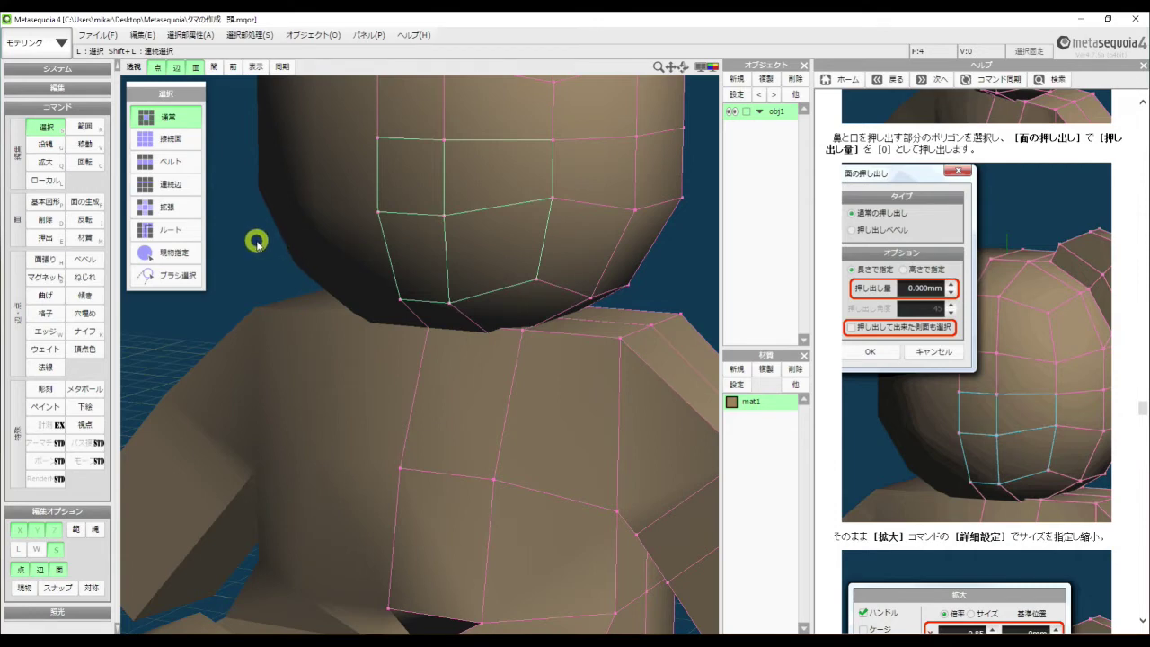
Step: Extrude the selected nose and mouth faces with normal extrusion and an extrusion amount of 0, leaving the new side faces unselected
left_click(254, 36)
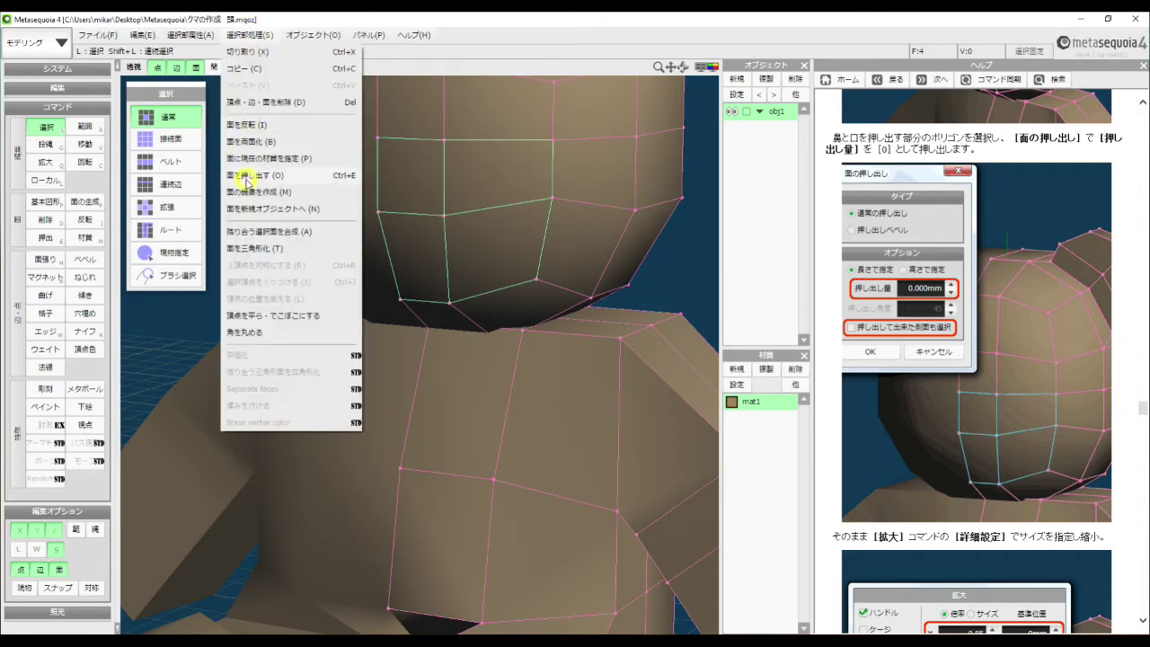
left_click(321, 179)
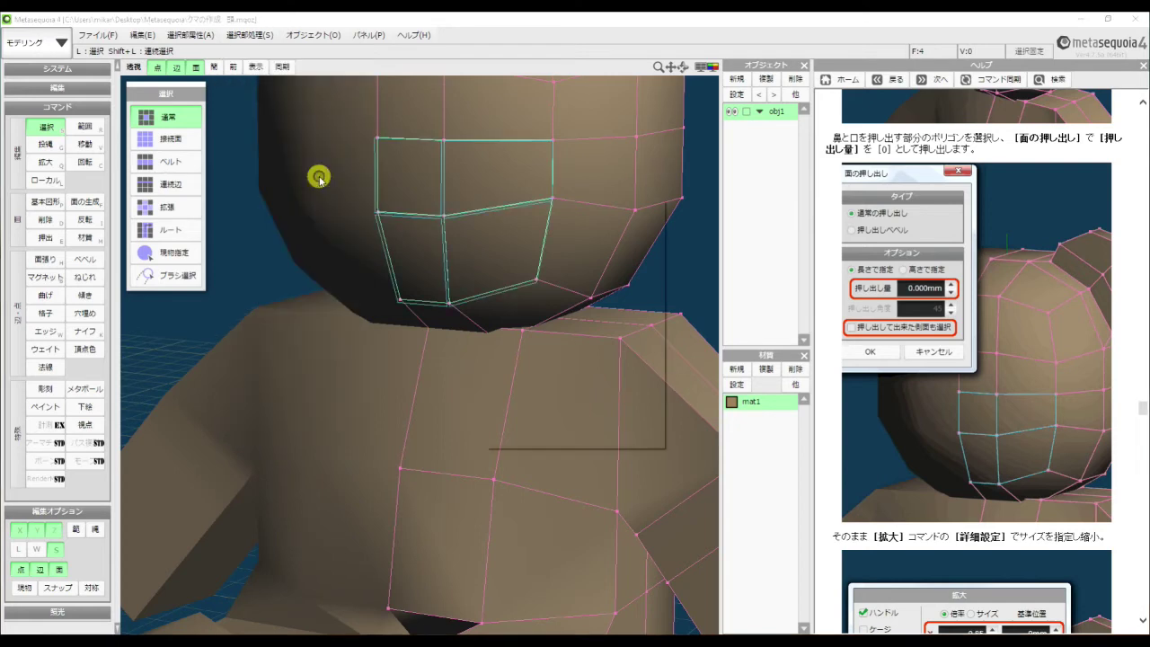
left_click_drag(619, 209, 780, 160)
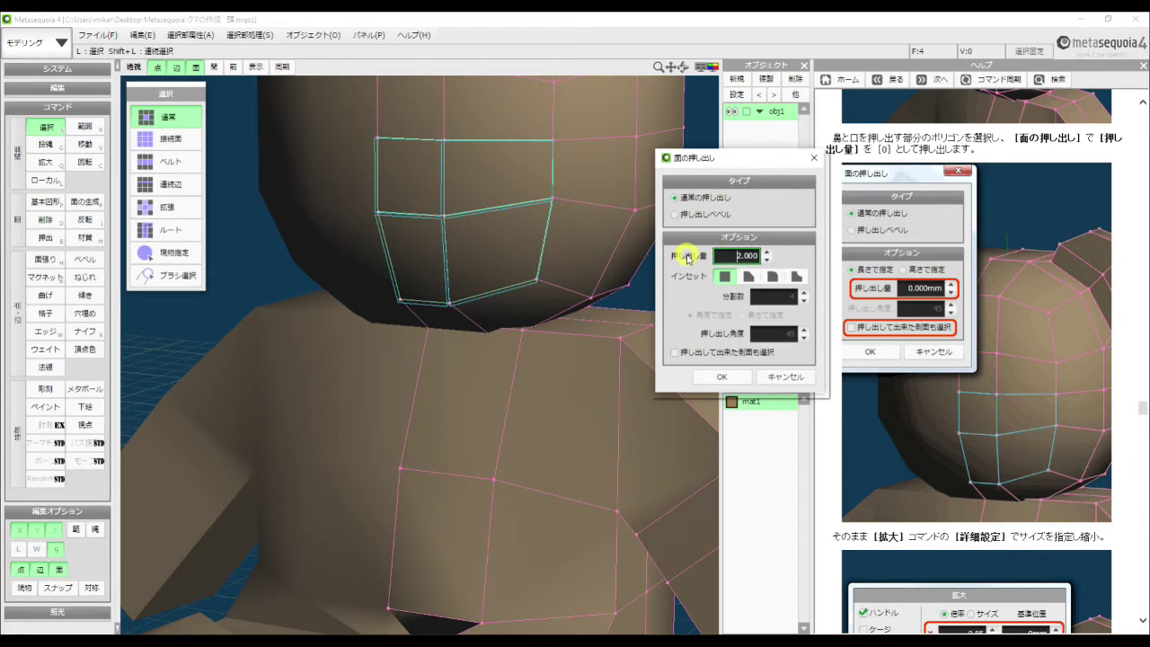
double_click(742, 256)
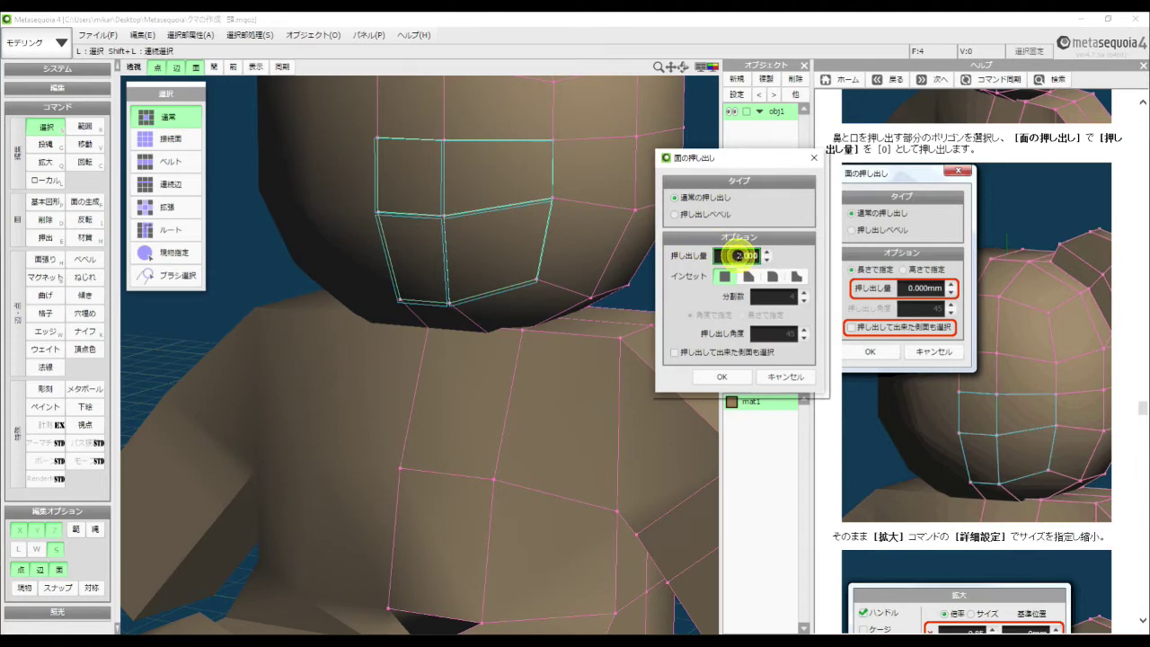
type("0.00")
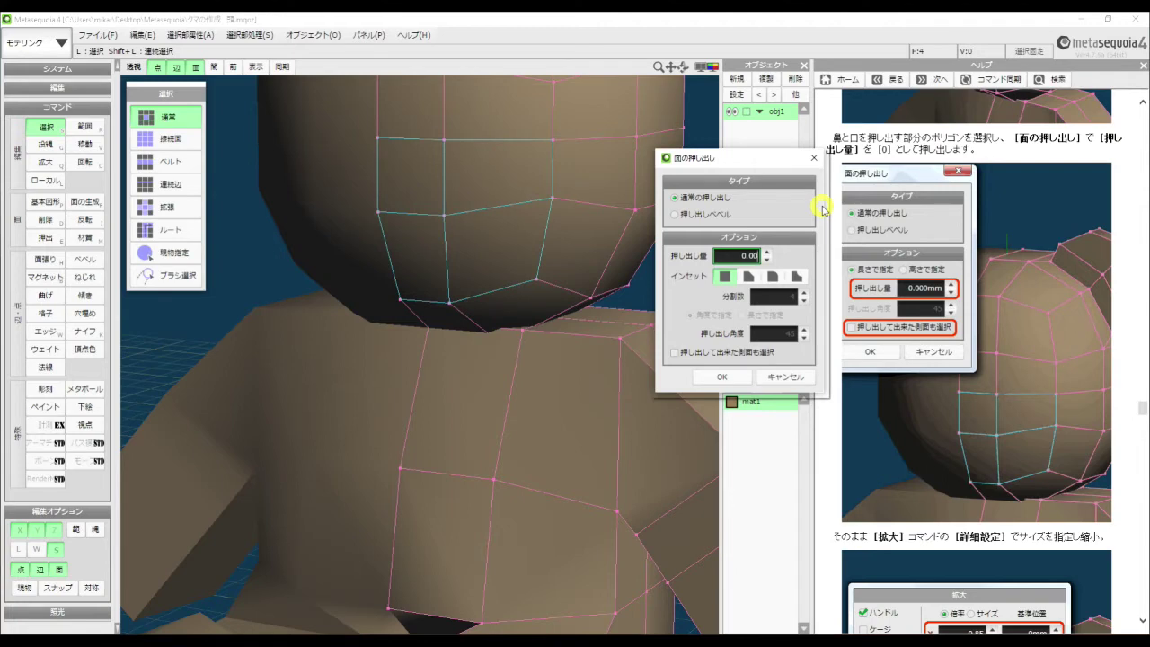
type("0")
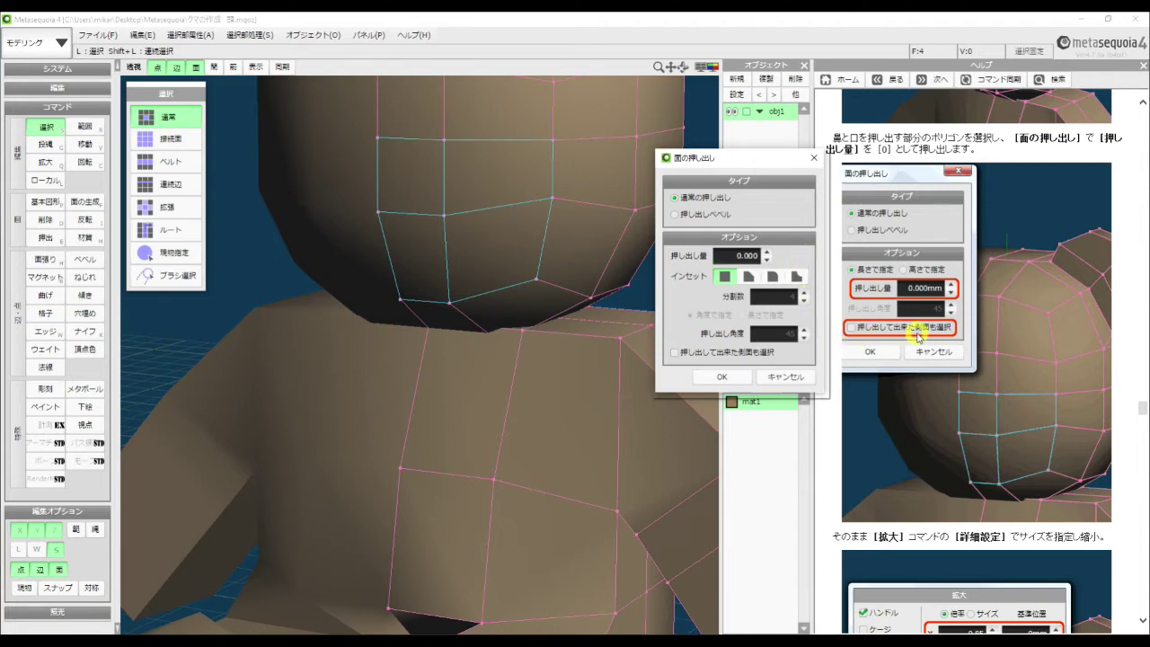
left_click(726, 377)
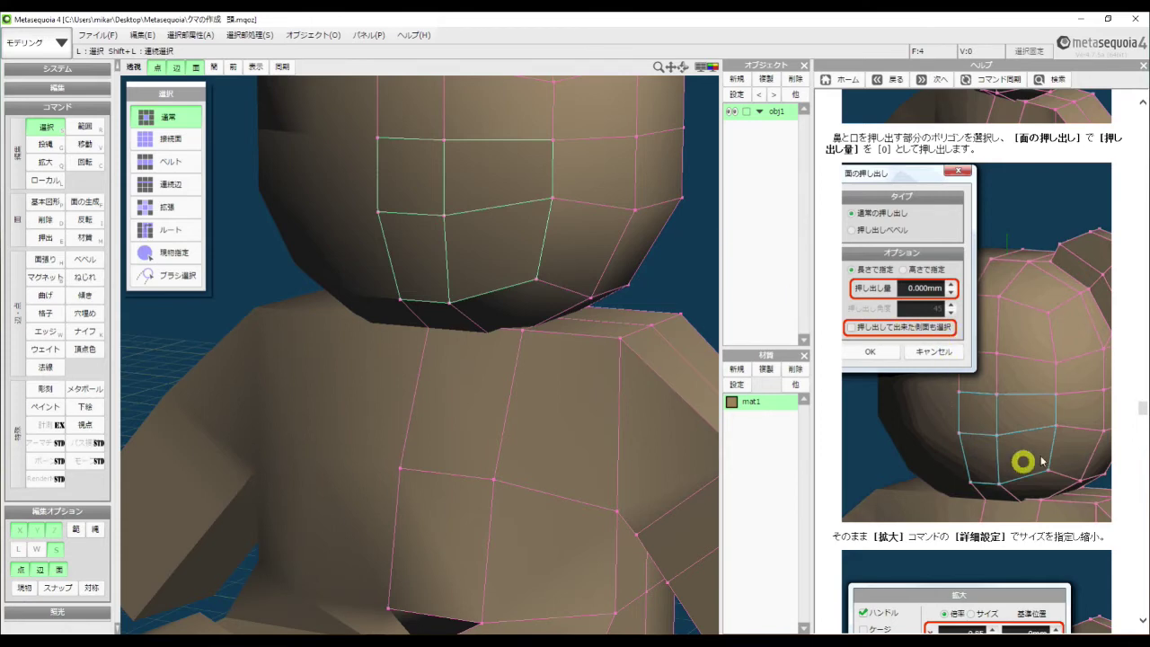
Step: Open the detailed Scale settings for the extruded faces and set the factors to X 0.85 and Y 0.80
left_click_drag(1142, 412, 1146, 418)
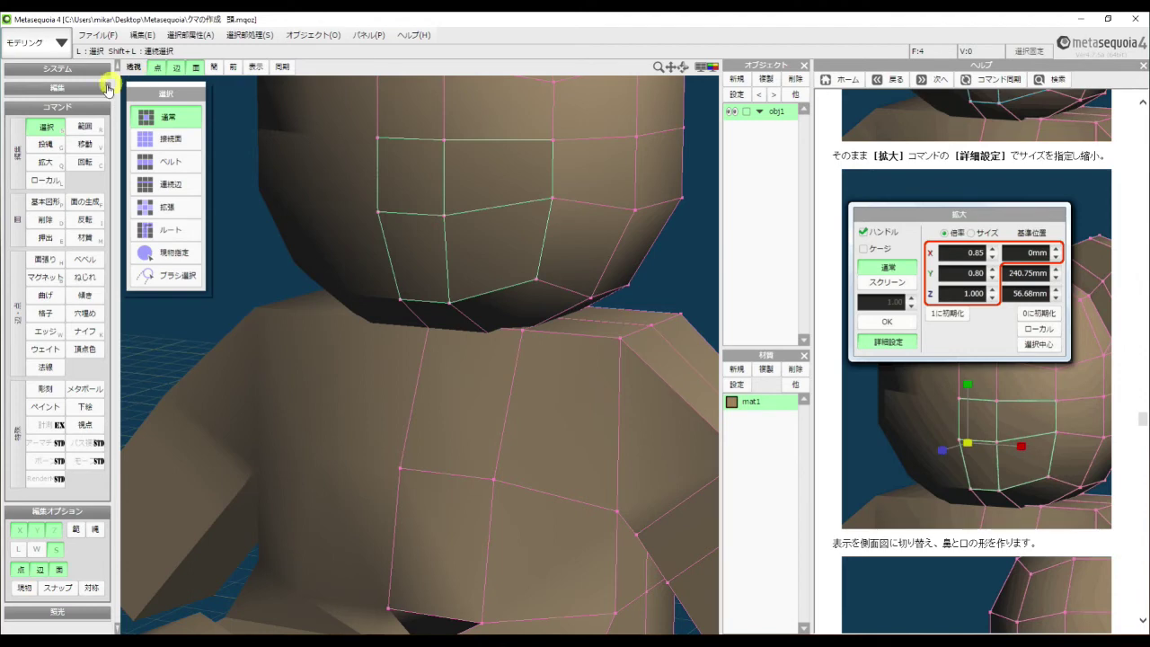
left_click(40, 163)
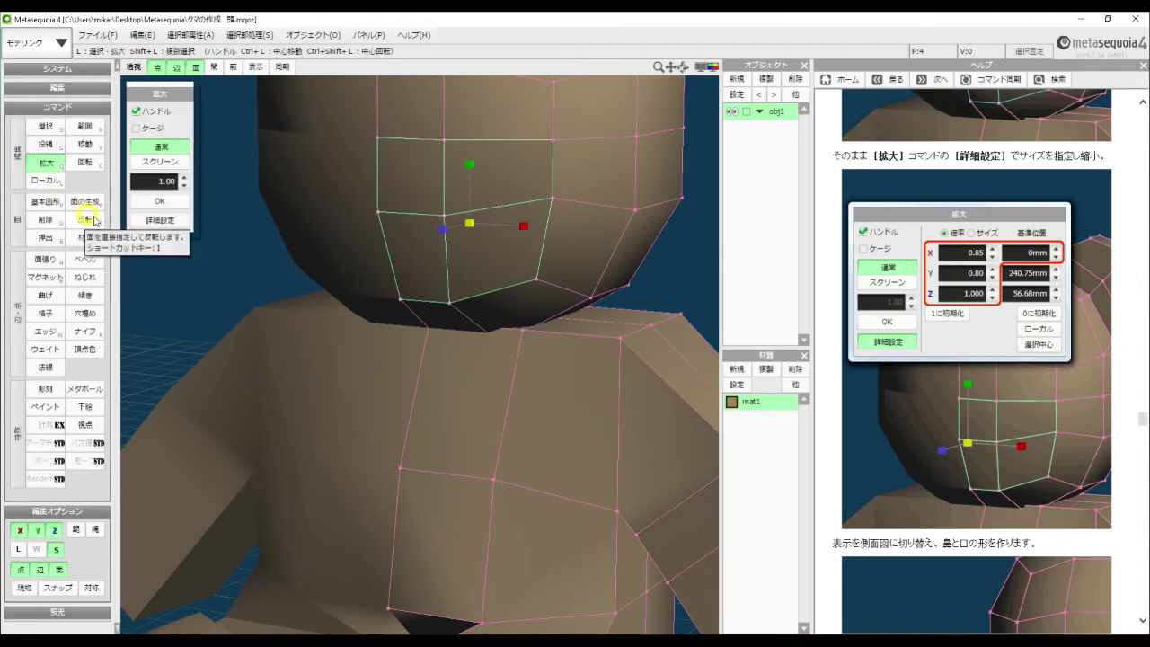
left_click(152, 223)
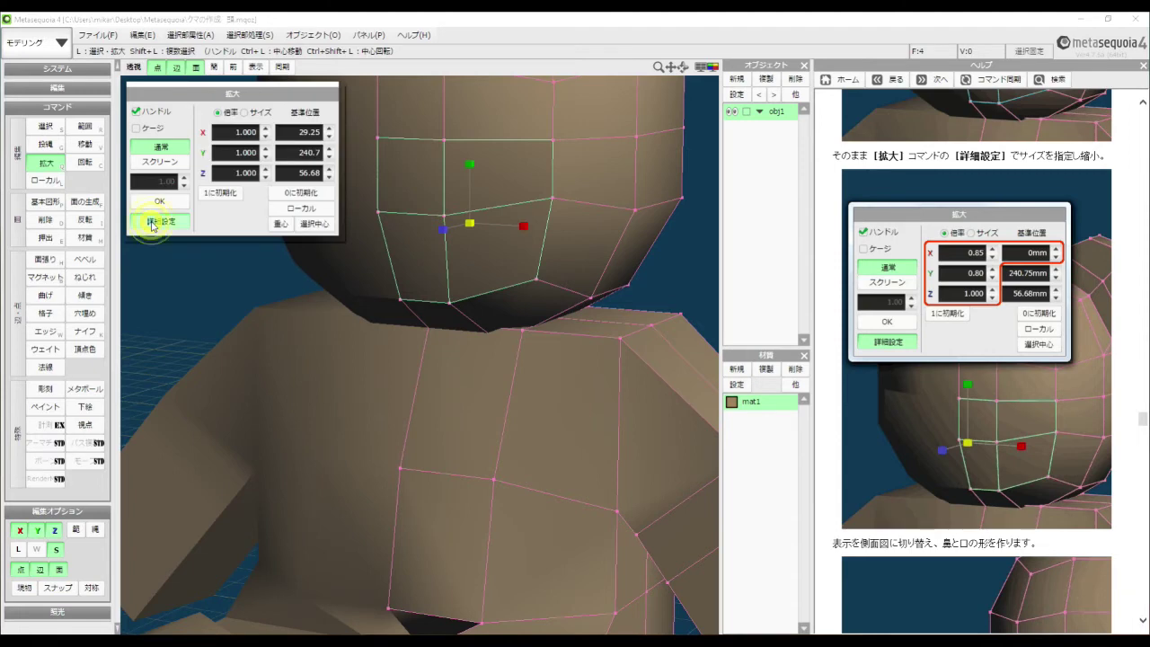
left_click(254, 175)
left_click(245, 133)
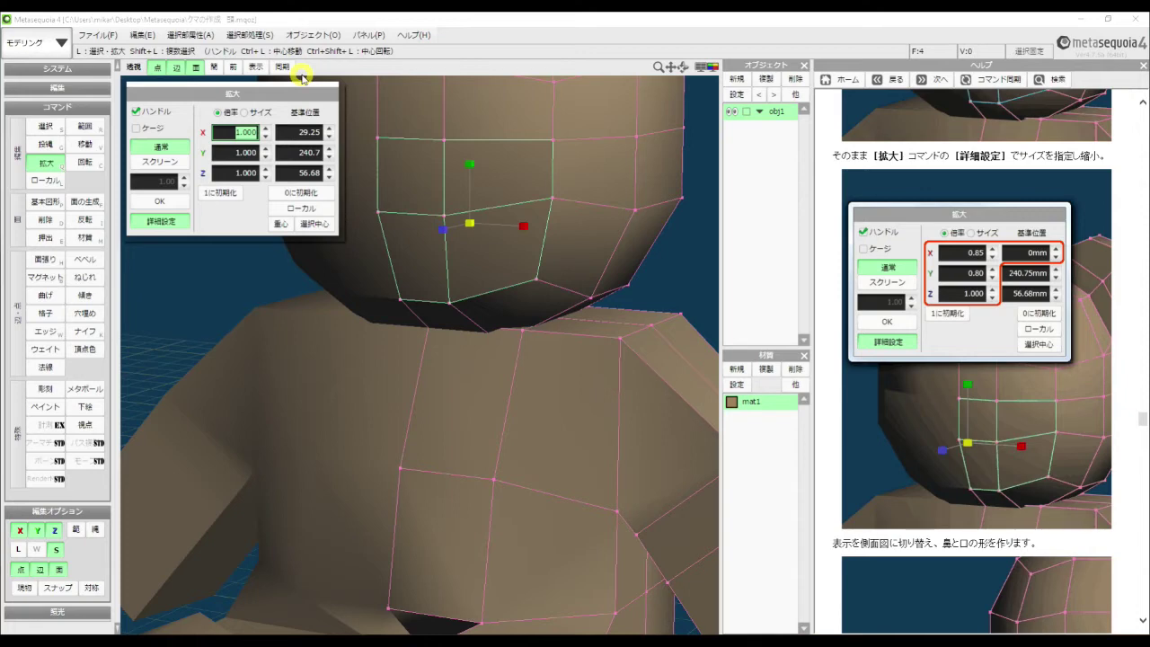
type("0.85")
key("Tab")
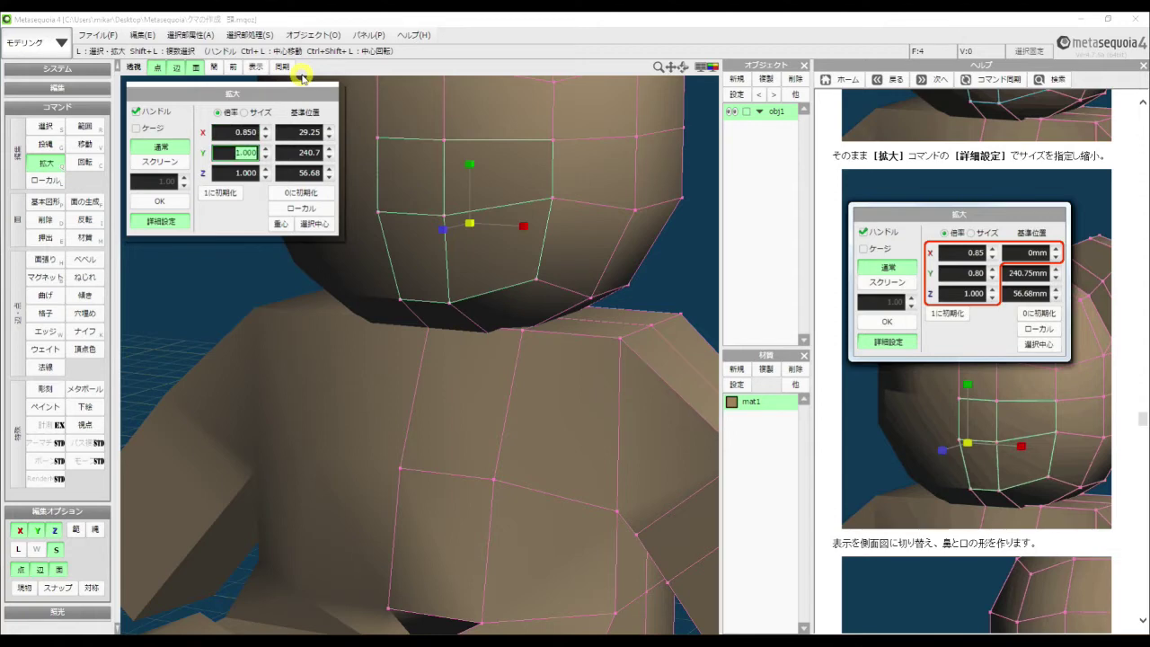
type("0.80")
key("Tab")
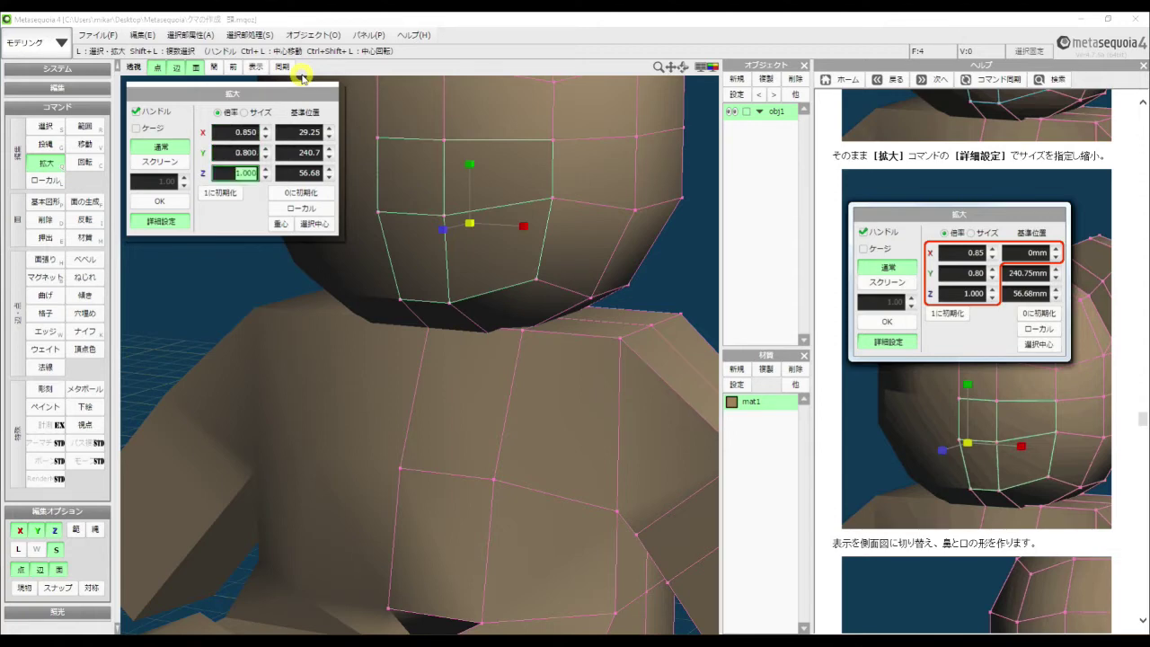
Step: Set the scaling reference position to X 0 and Y 240.75, apply the scaling to the muzzle faces, and collapse the detailed settings
key("Tab")
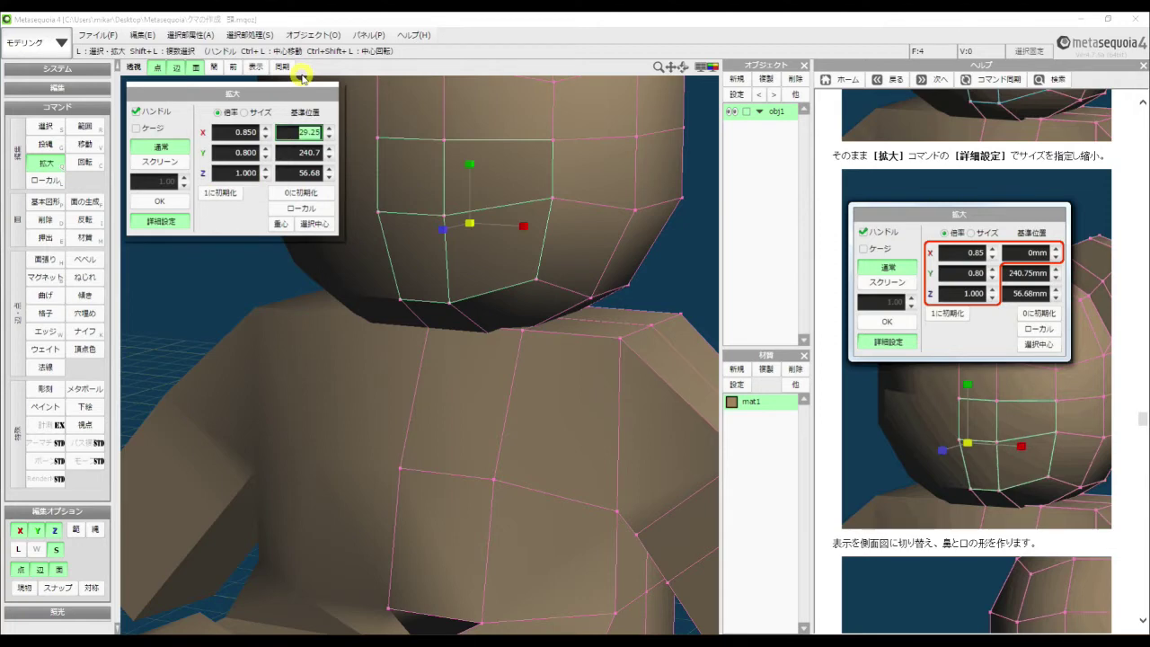
type("0")
key("Tab")
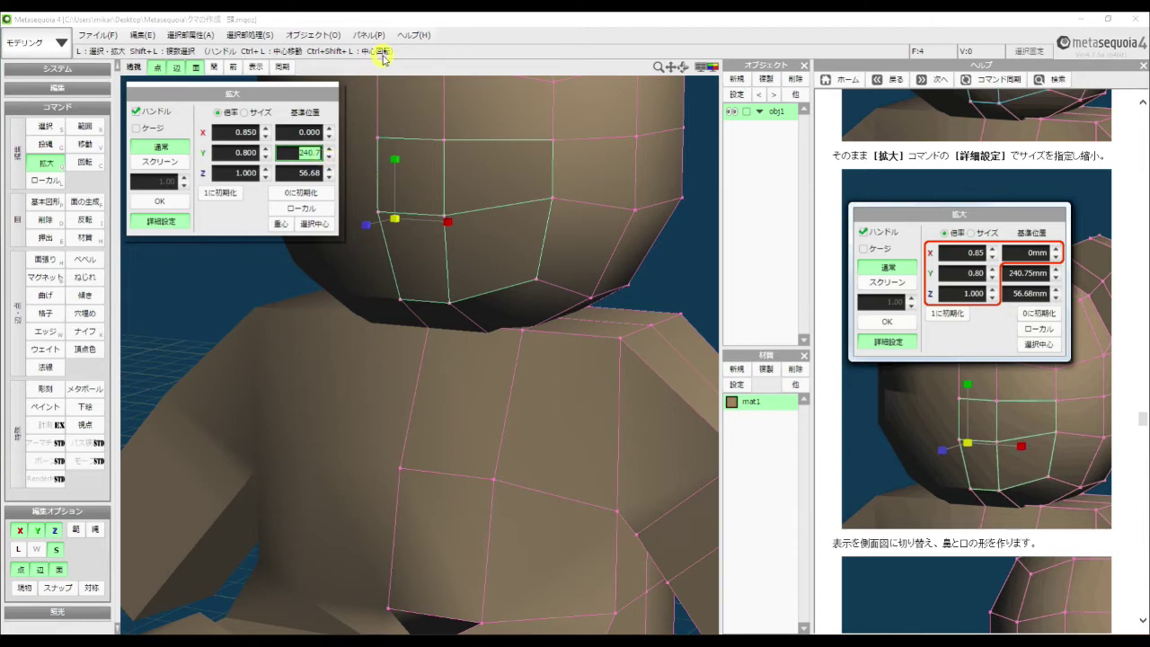
type("240.75")
key("Tab")
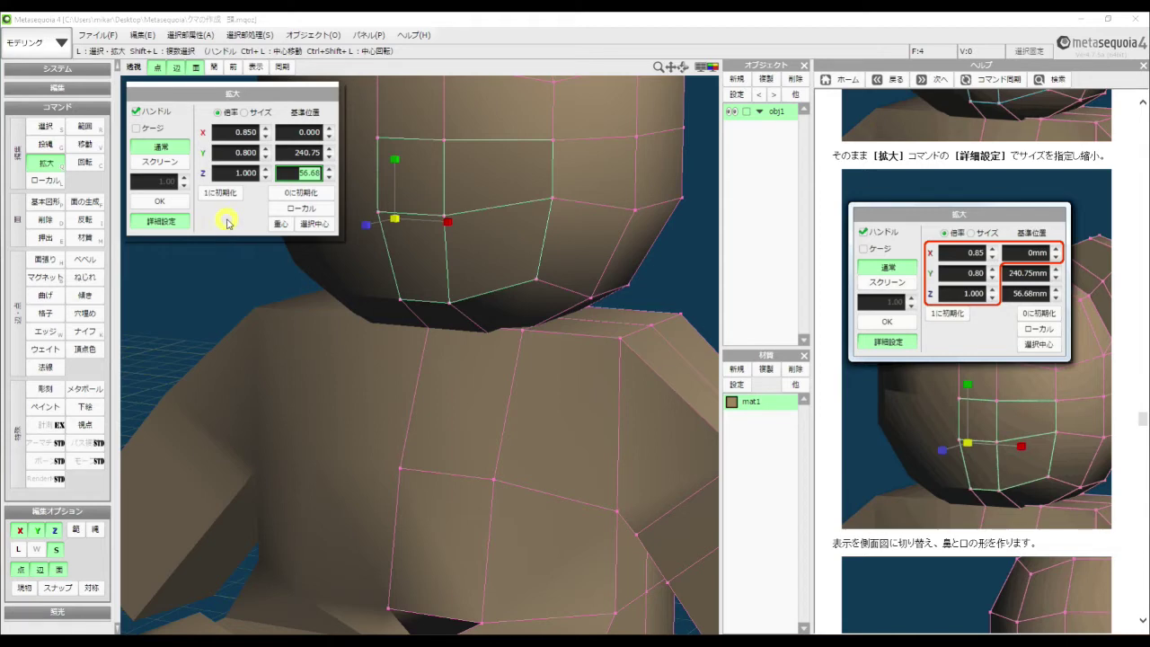
key("Return")
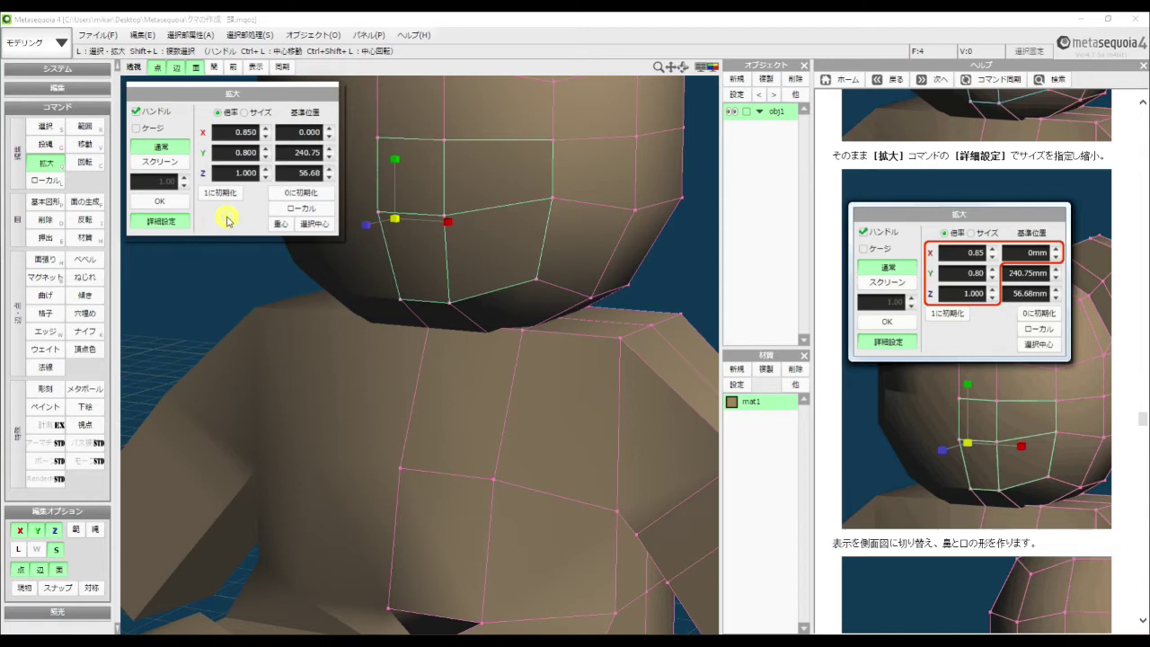
left_click(161, 202)
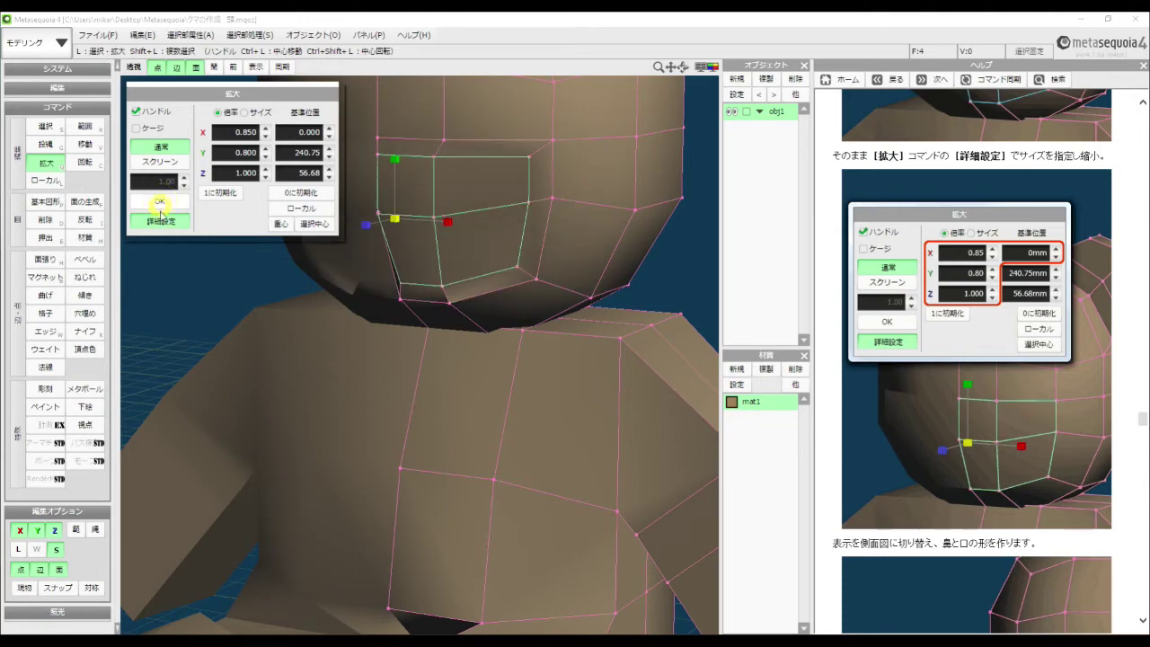
left_click(160, 220)
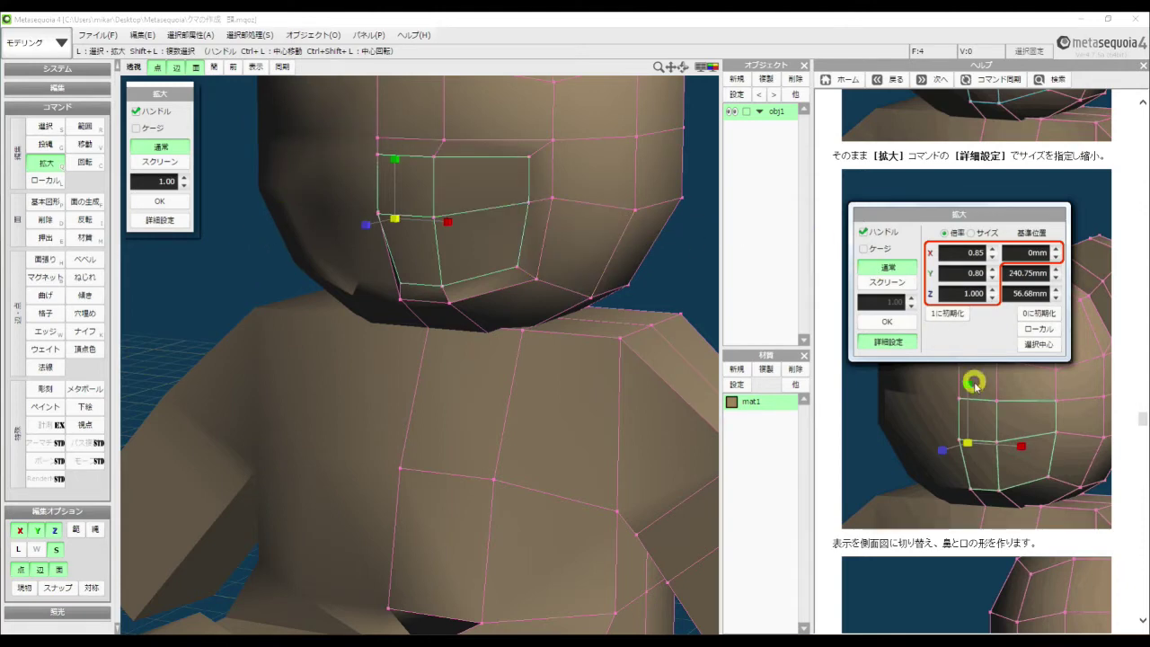
Step: Consult the help page's instructions for shaping the nose and mouth in side view
left_click_drag(1141, 421, 1144, 426)
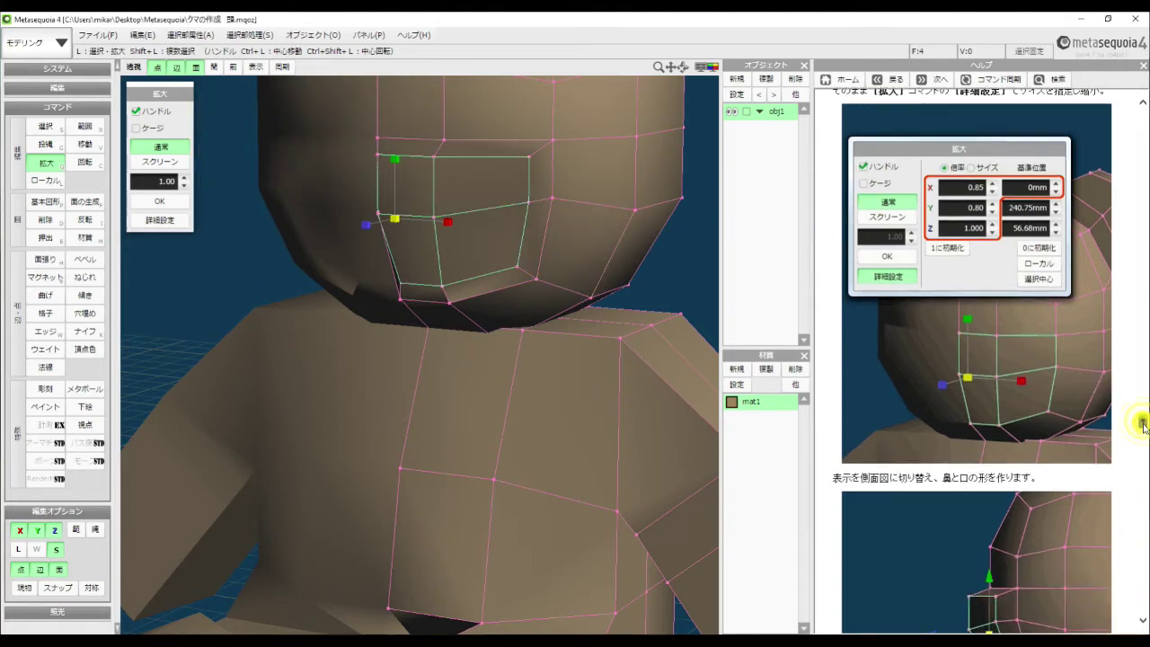
scroll(1143, 424, "down", 5)
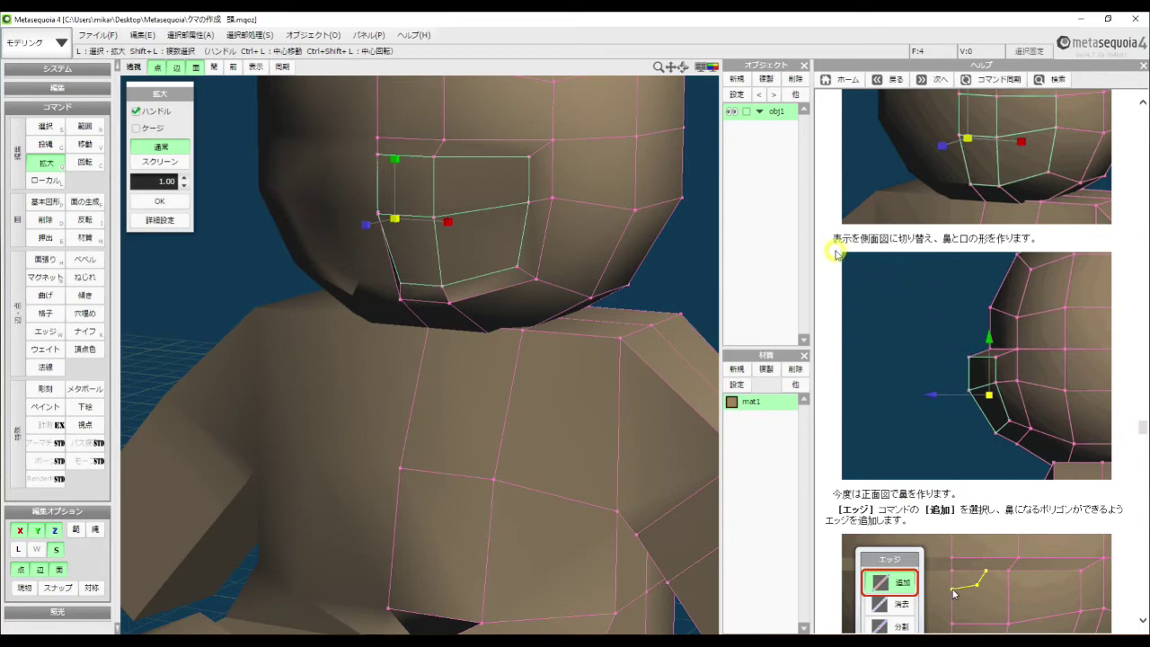
scroll(835, 254, "up", 2)
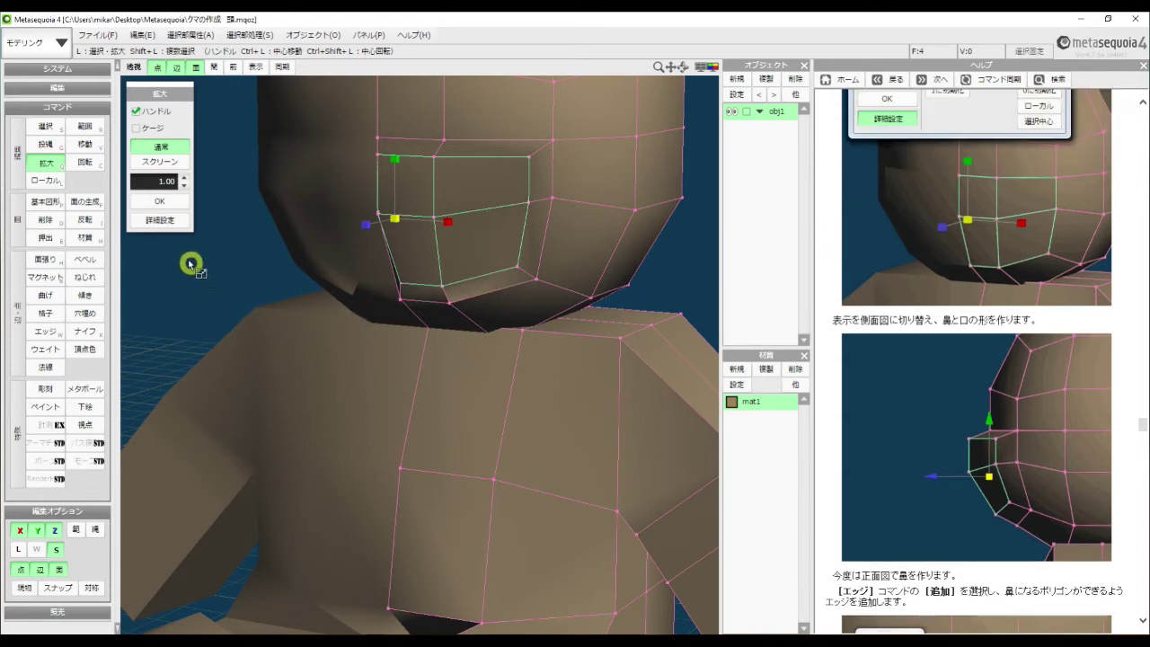
Step: In the left side view, move the extruded muzzle faces outward from the face by about 15.18 along Z
left_click(133, 69)
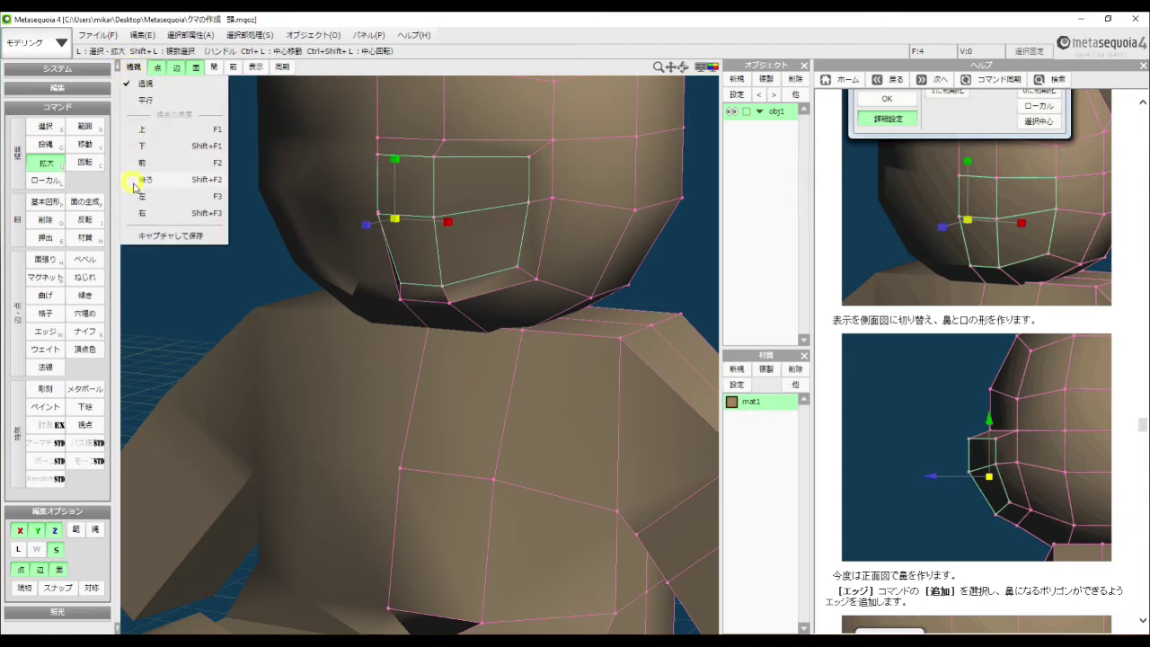
left_click(179, 201)
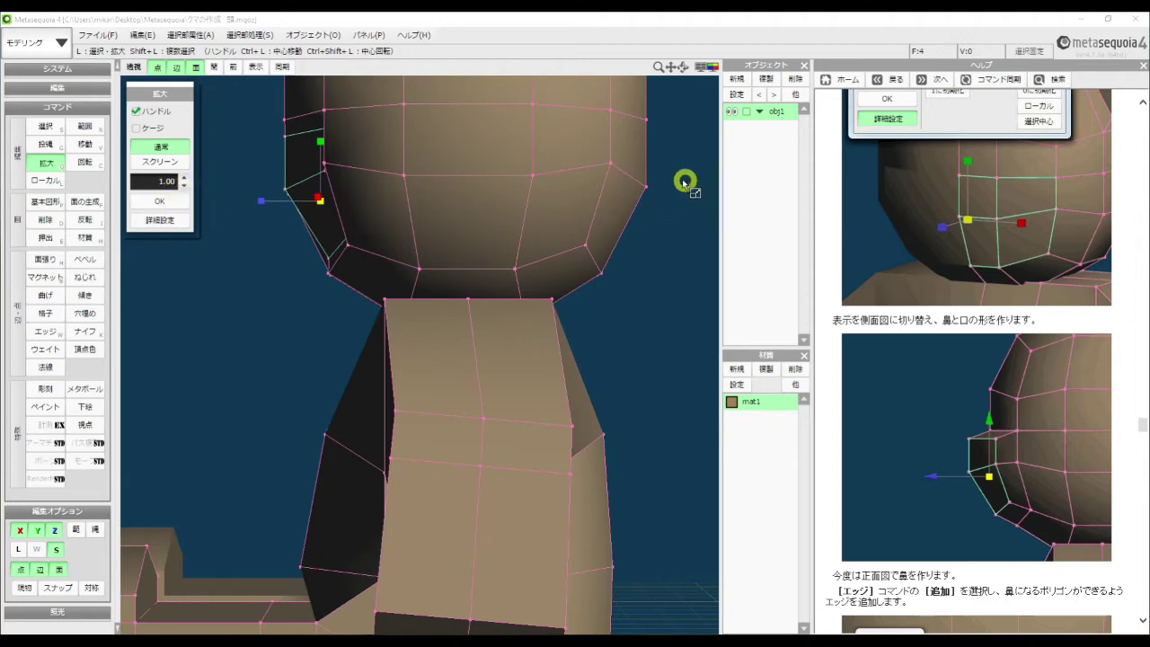
middle_click_drag(681, 180, 693, 347)
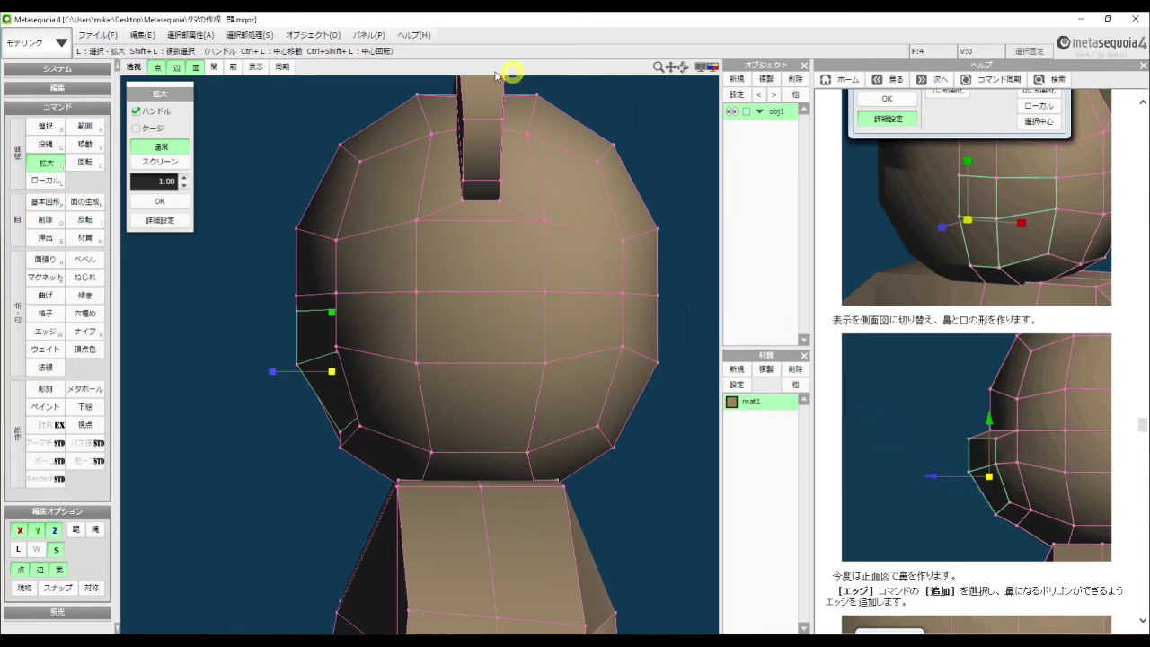
left_click(83, 145)
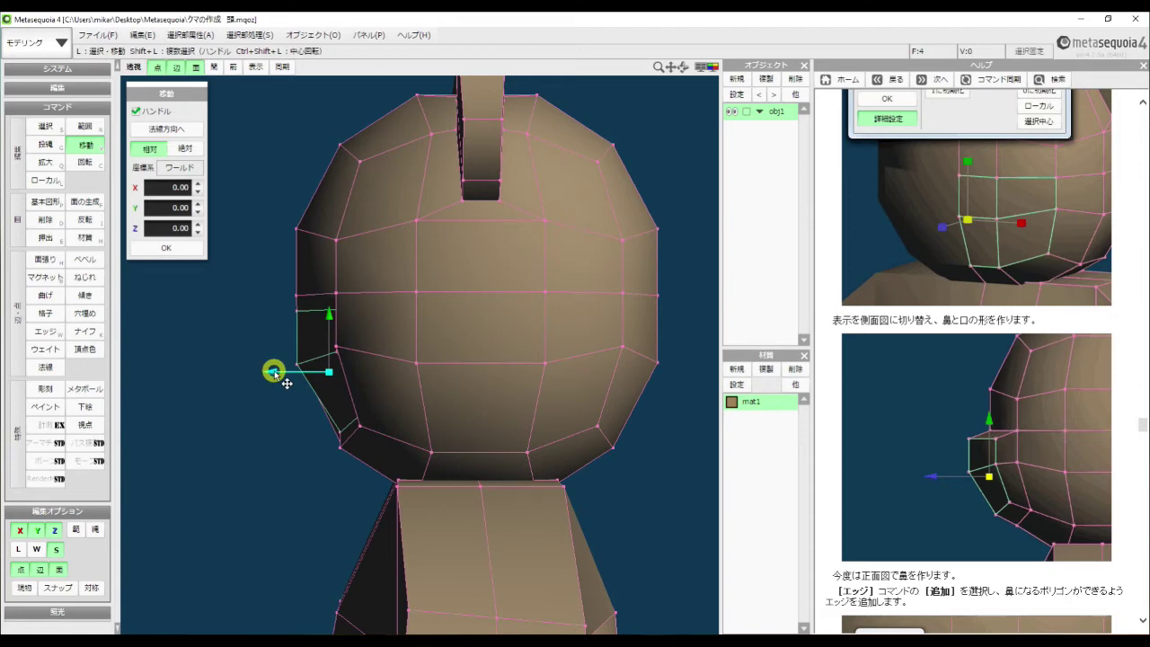
left_click_drag(274, 372, 235, 369)
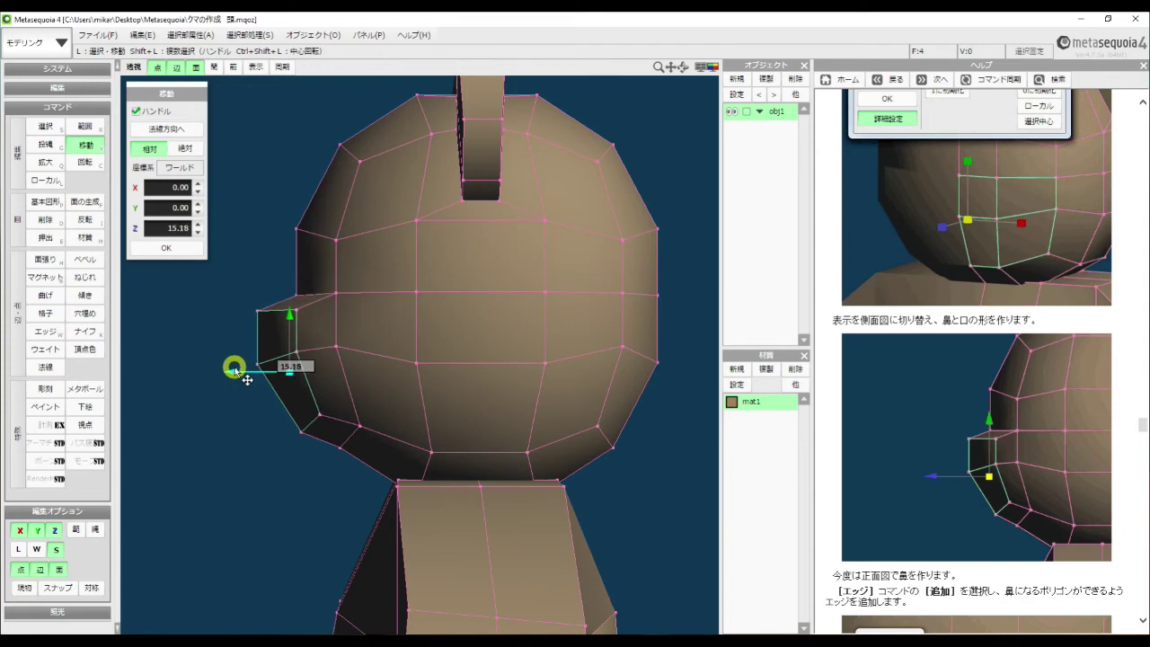
left_click_drag(234, 368, 236, 370)
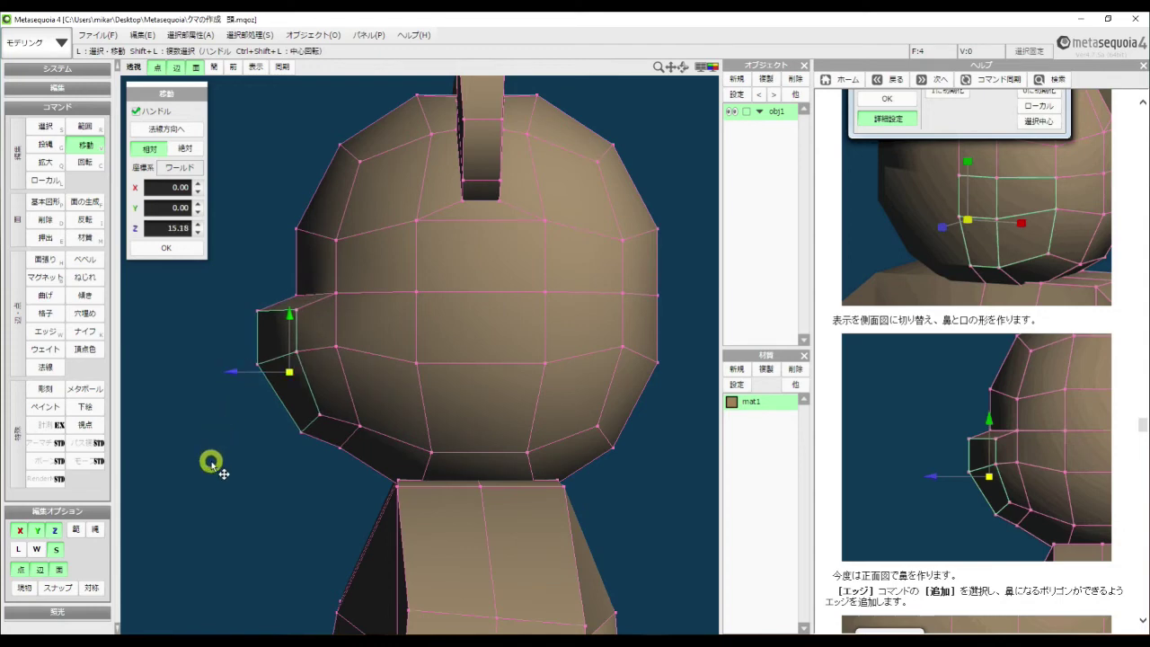
mouse_move(212, 464)
right_mouse_down()
mouse_move(228, 478)
mouse_move(231, 462)
mouse_move(210, 459)
mouse_move(216, 468)
right_mouse_up()
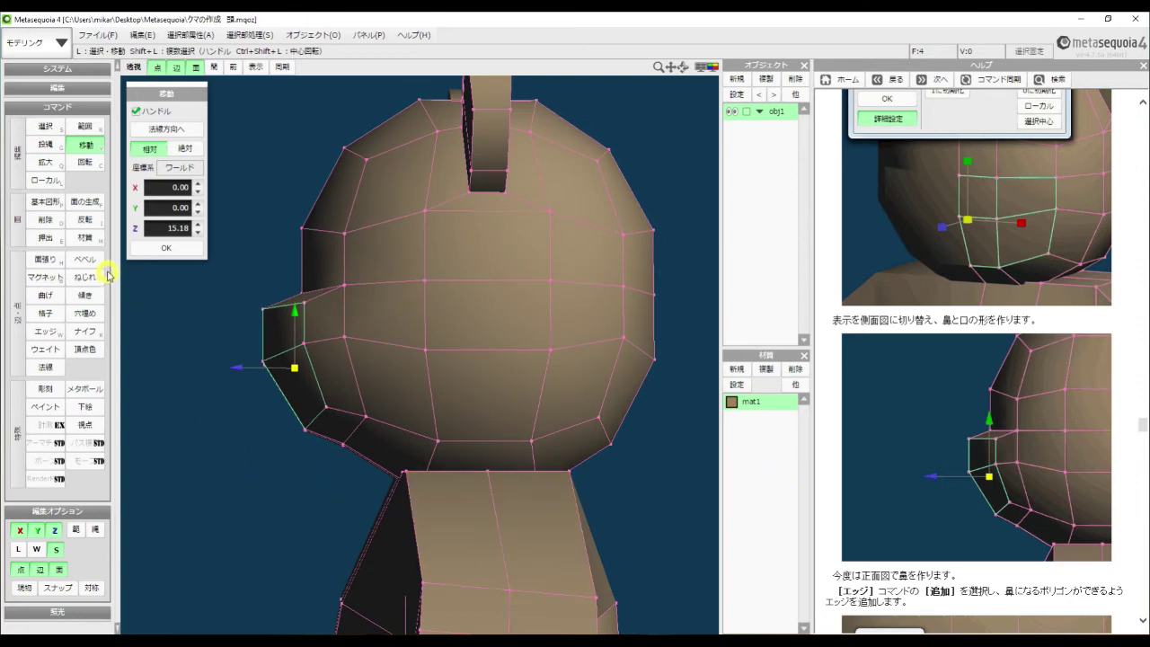
Step: Switch to the Select command and clear the selection of the muzzle faces
left_click(42, 128)
left_click(253, 373)
mouse_move(226, 385)
right_mouse_down()
mouse_move(239, 395)
mouse_move(188, 390)
mouse_move(218, 372)
right_mouse_up()
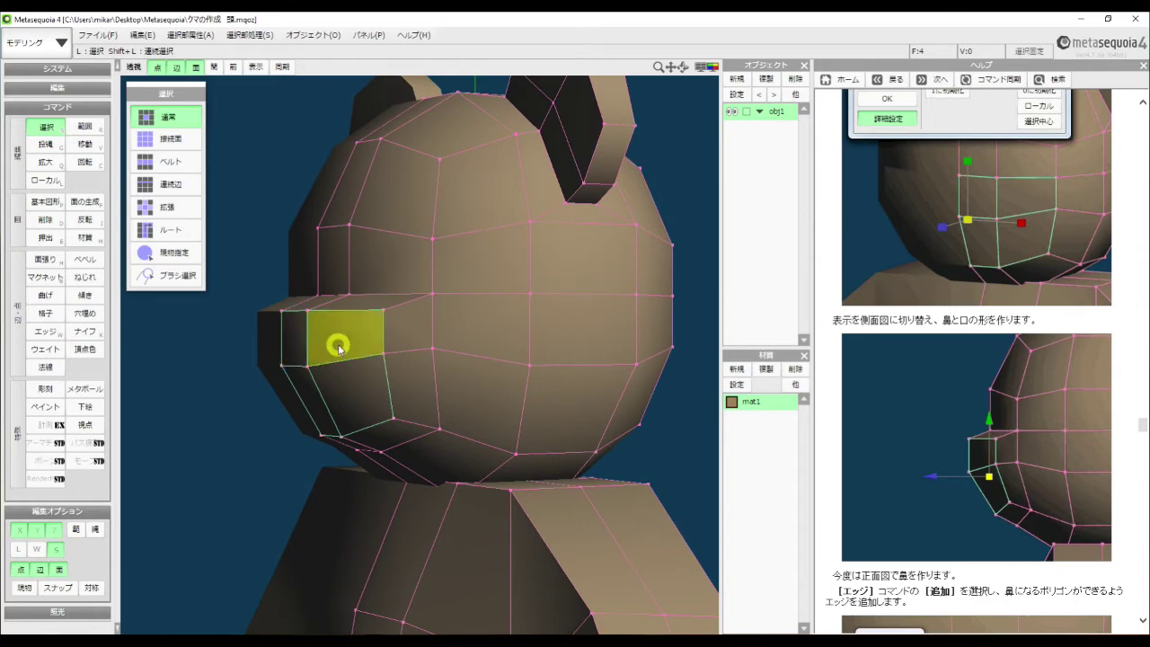
left_click(211, 364)
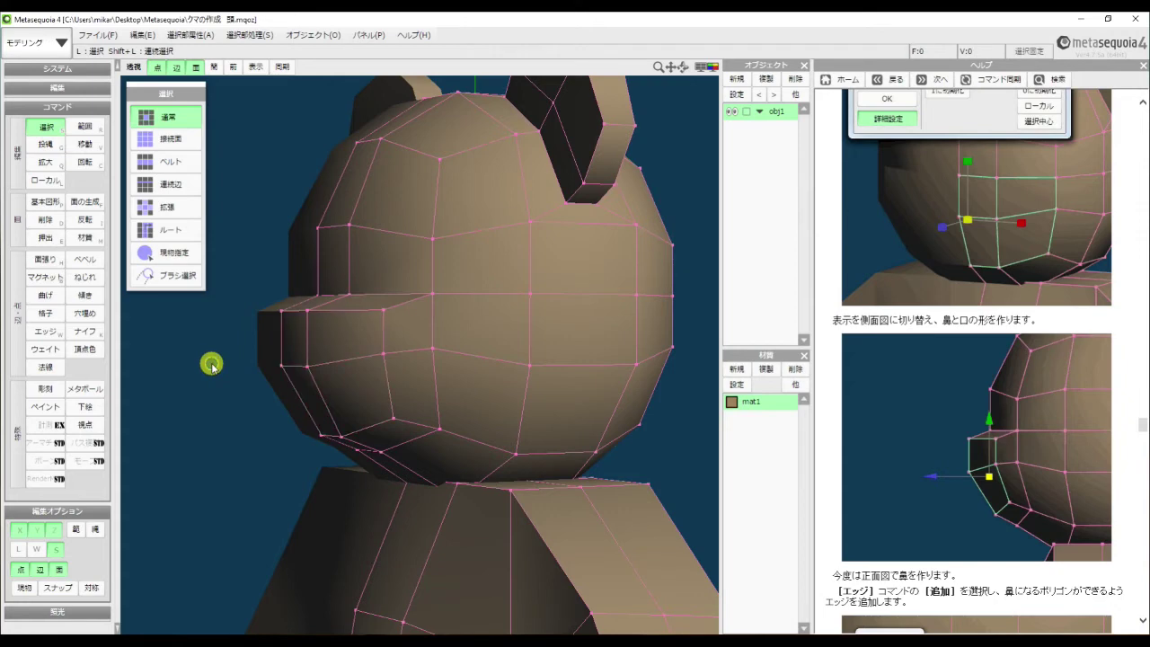
mouse_move(185, 378)
right_mouse_down()
mouse_move(209, 384)
mouse_move(192, 373)
mouse_move(200, 377)
right_mouse_up()
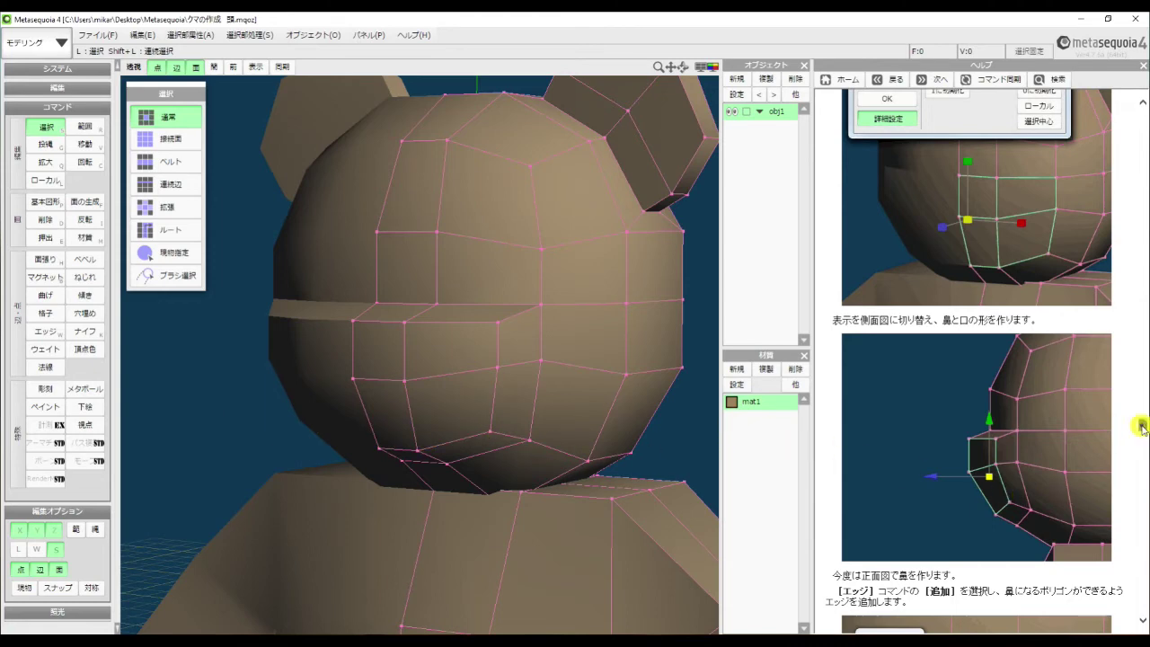
Step: In front view, add connected edges from the muzzle's centre line through an inner point to its upper edge, outlining half the nose
scroll(1141, 434, "down", 5)
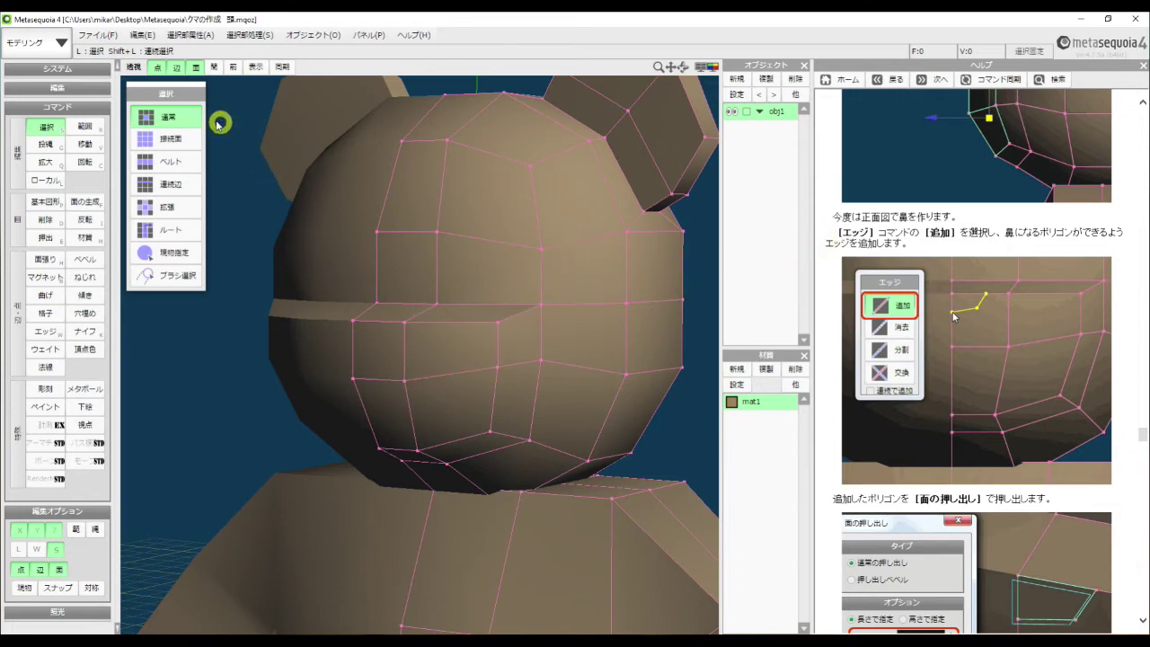
left_click(133, 67)
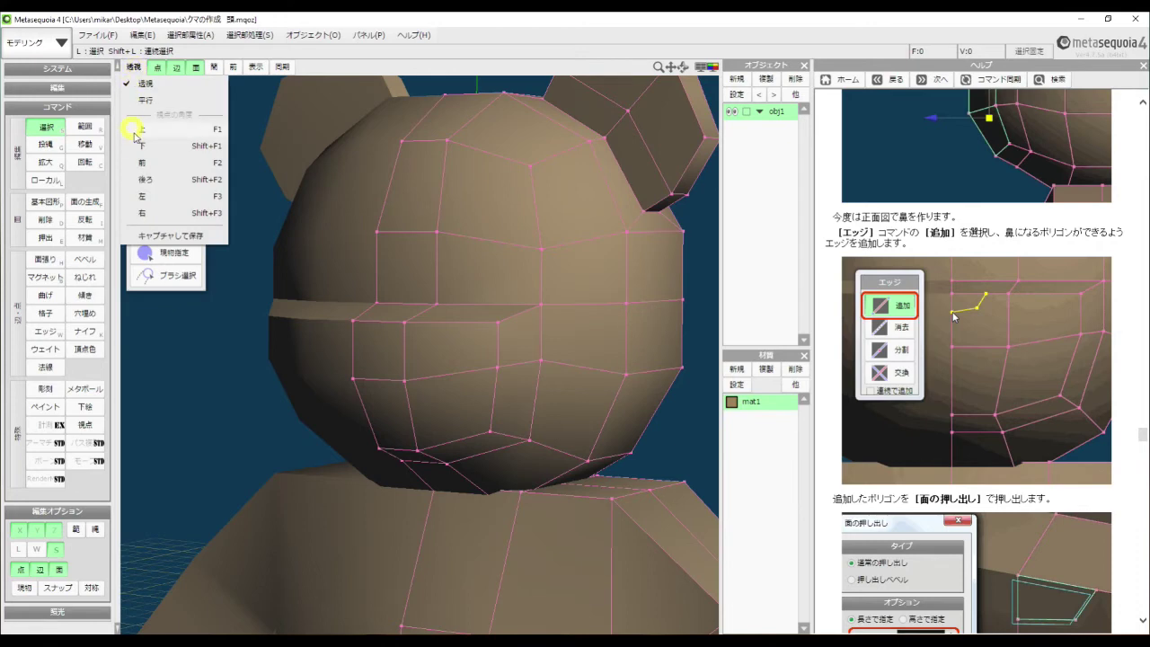
left_click(178, 166)
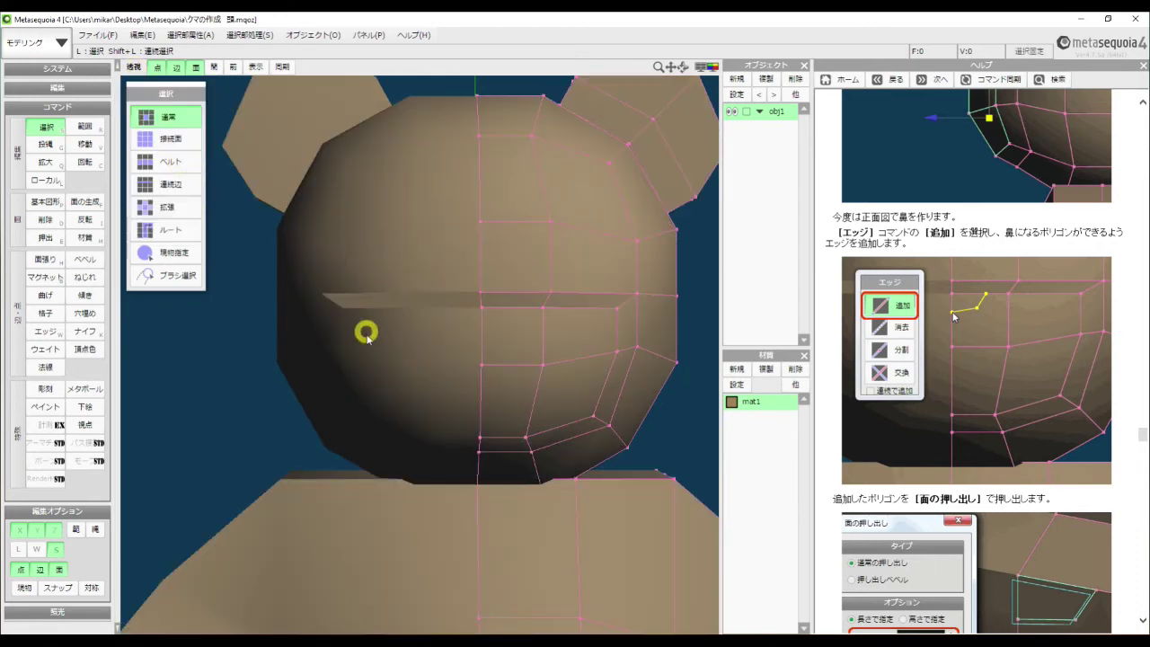
scroll(365, 347, "up", 6)
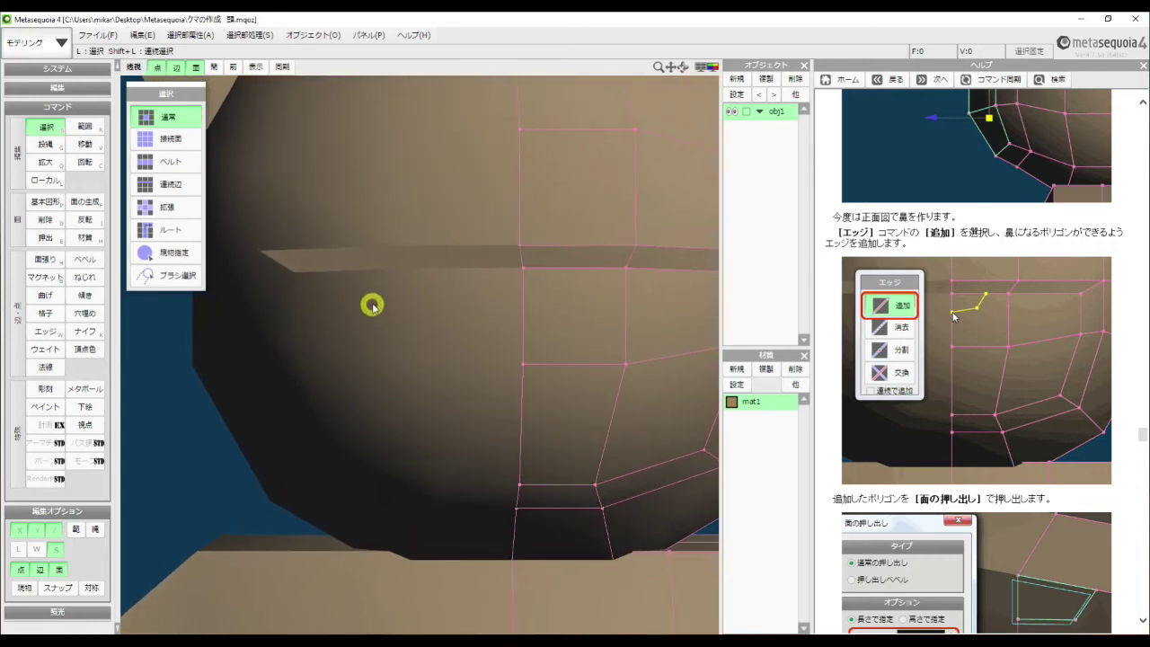
middle_click_drag(423, 165, 315, 144)
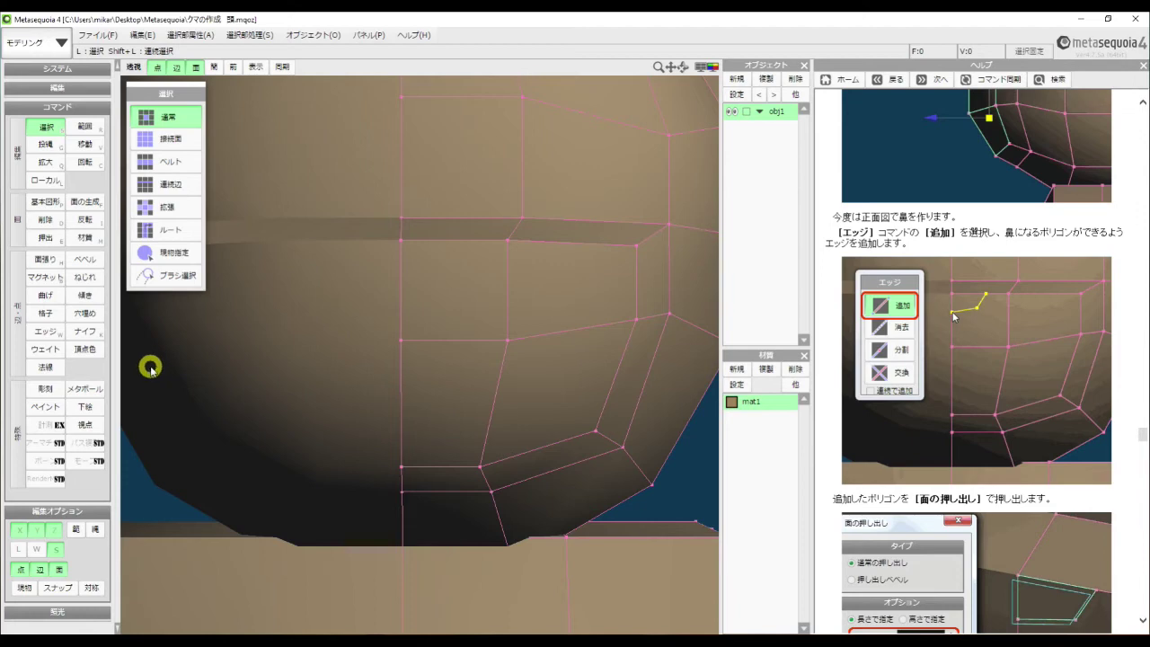
left_click(51, 334)
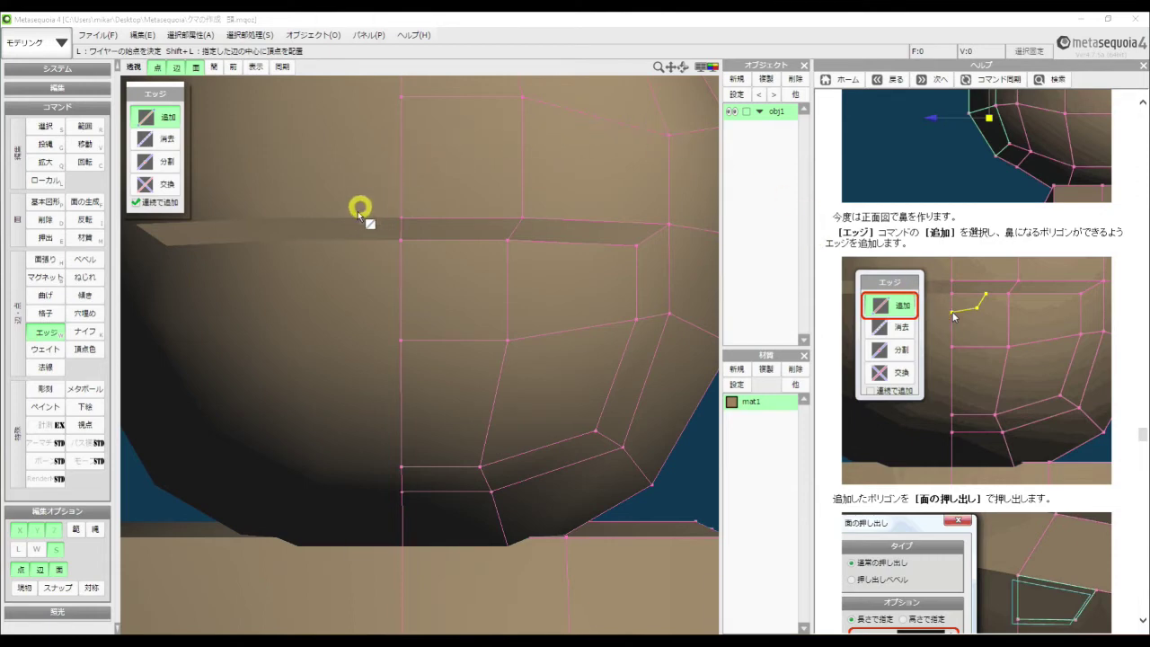
left_click(403, 280)
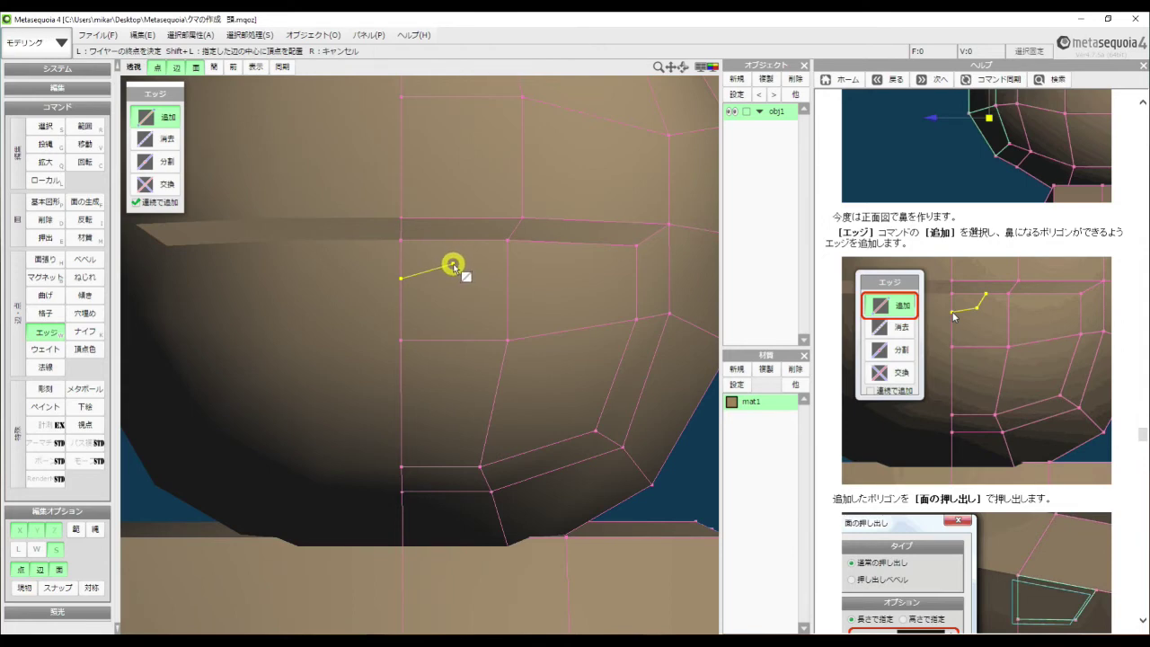
left_click(452, 263)
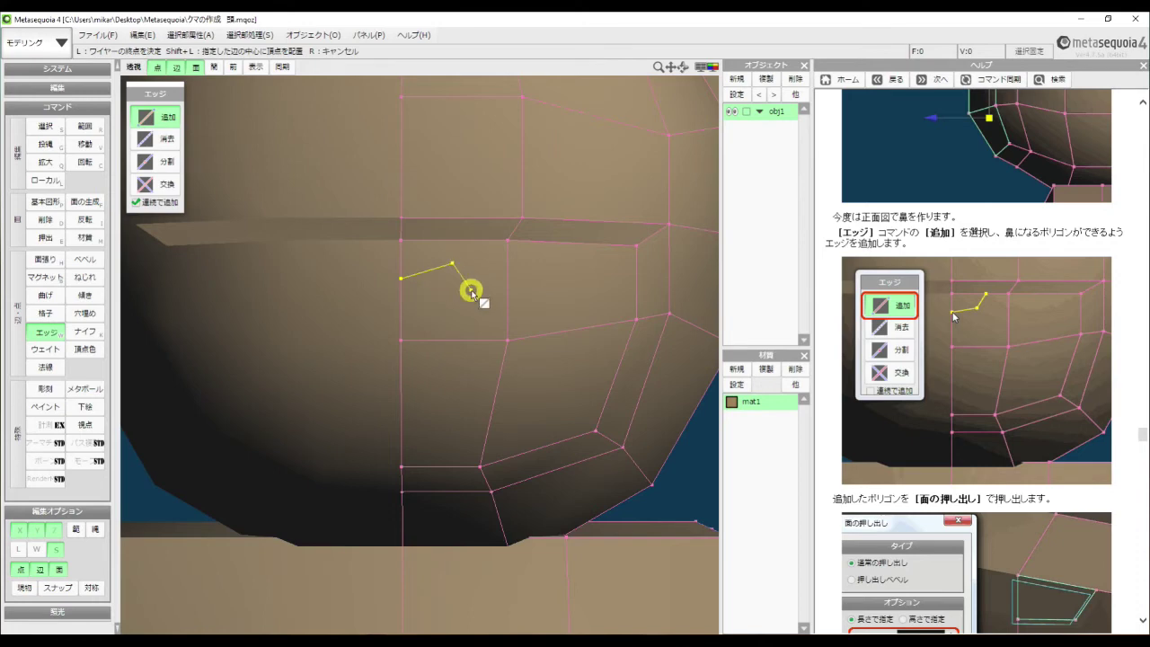
left_click(476, 244)
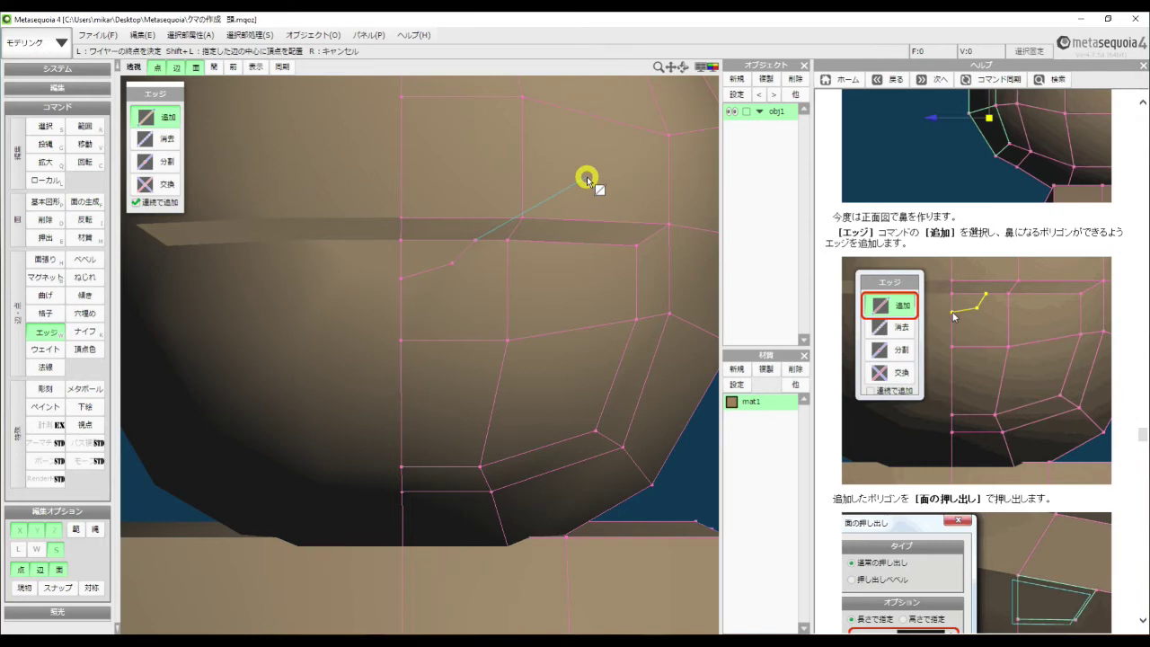
right_click(588, 180)
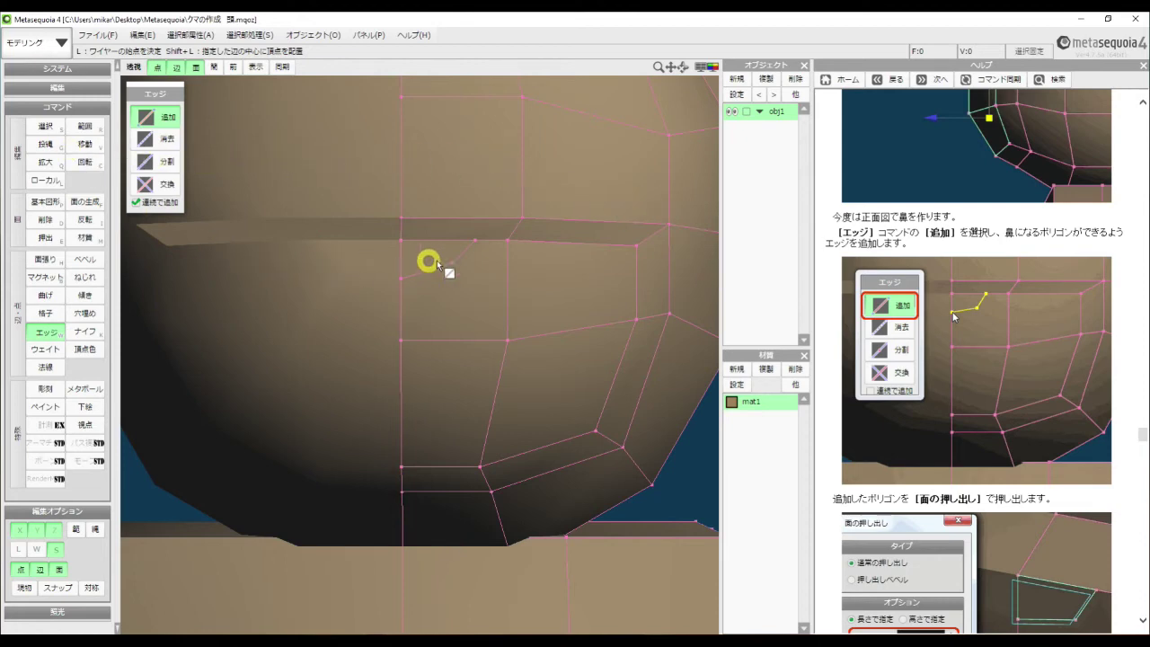
left_click(400, 277)
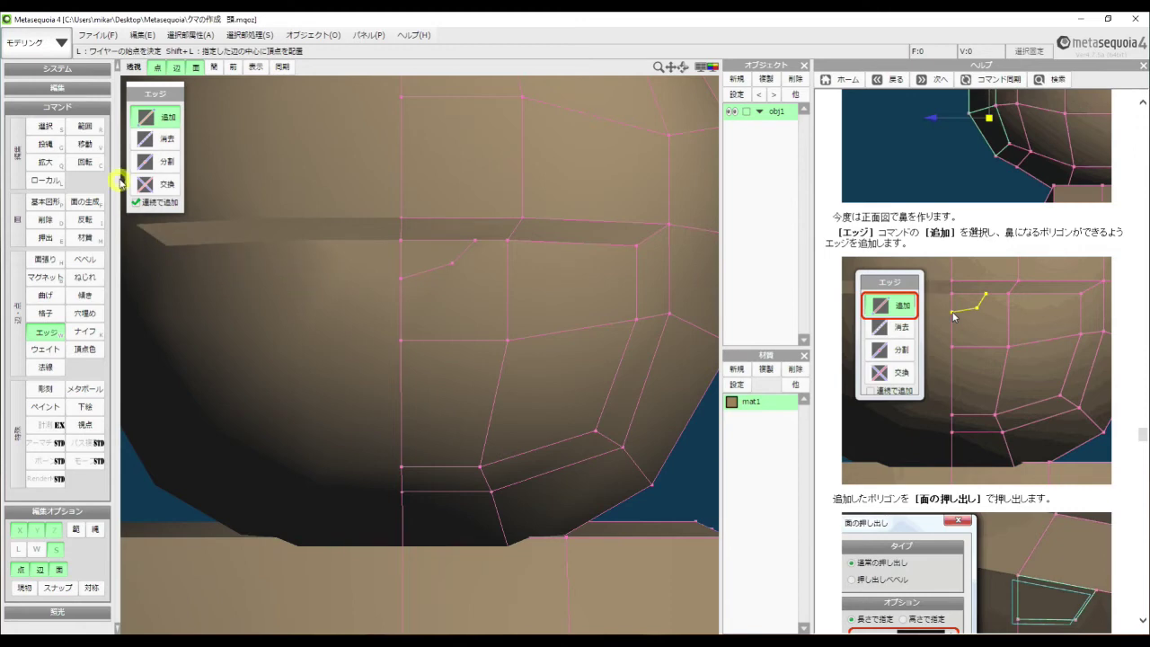
Step: Select the small nose polygon outlined at the muzzle's upper edge beside the centre line
left_click(49, 127)
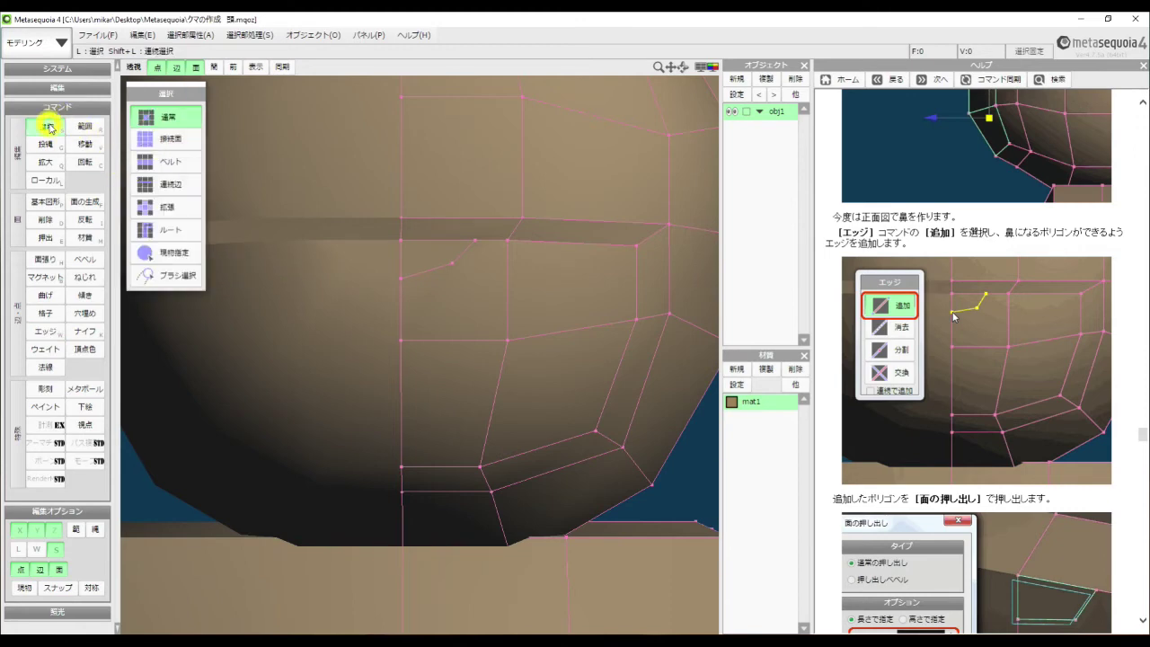
left_click(561, 376)
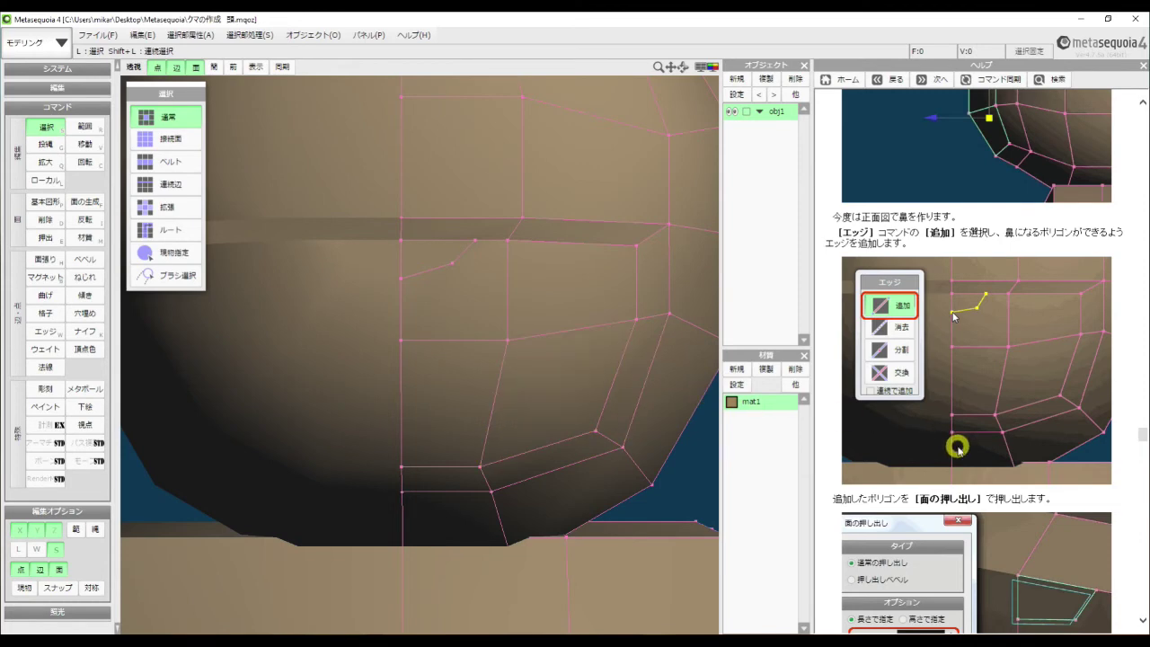
scroll(1142, 434, "up", 1)
scroll(1142, 436, "down", 10)
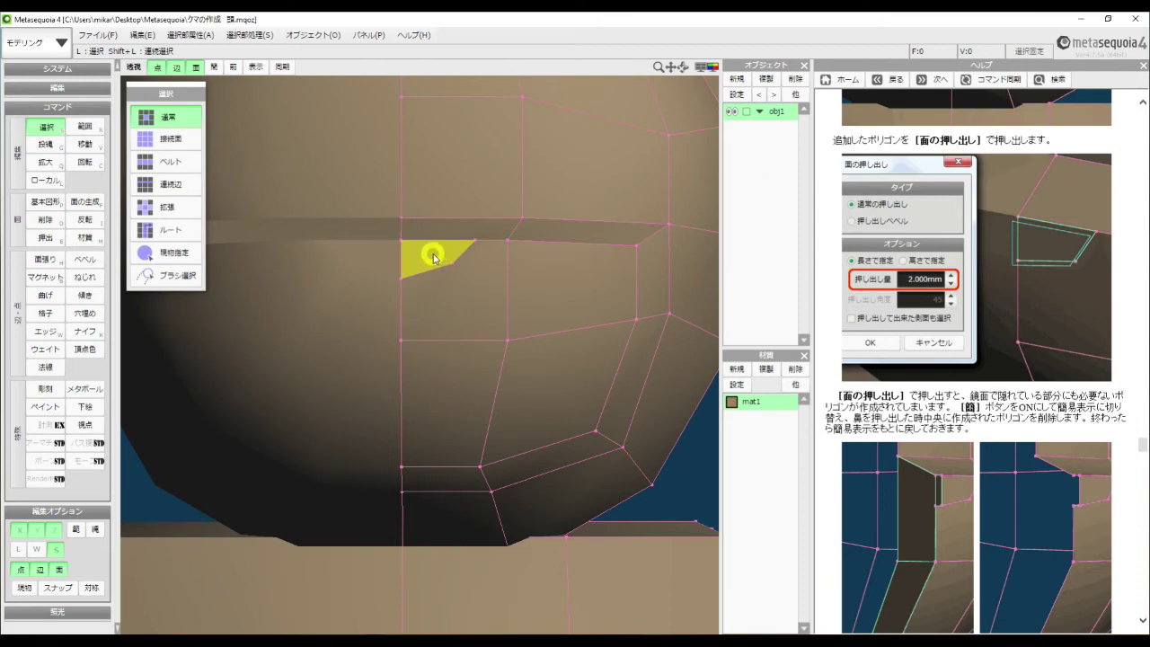
right_click_drag(434, 258, 669, 346)
middle_click_drag(671, 329, 717, 272)
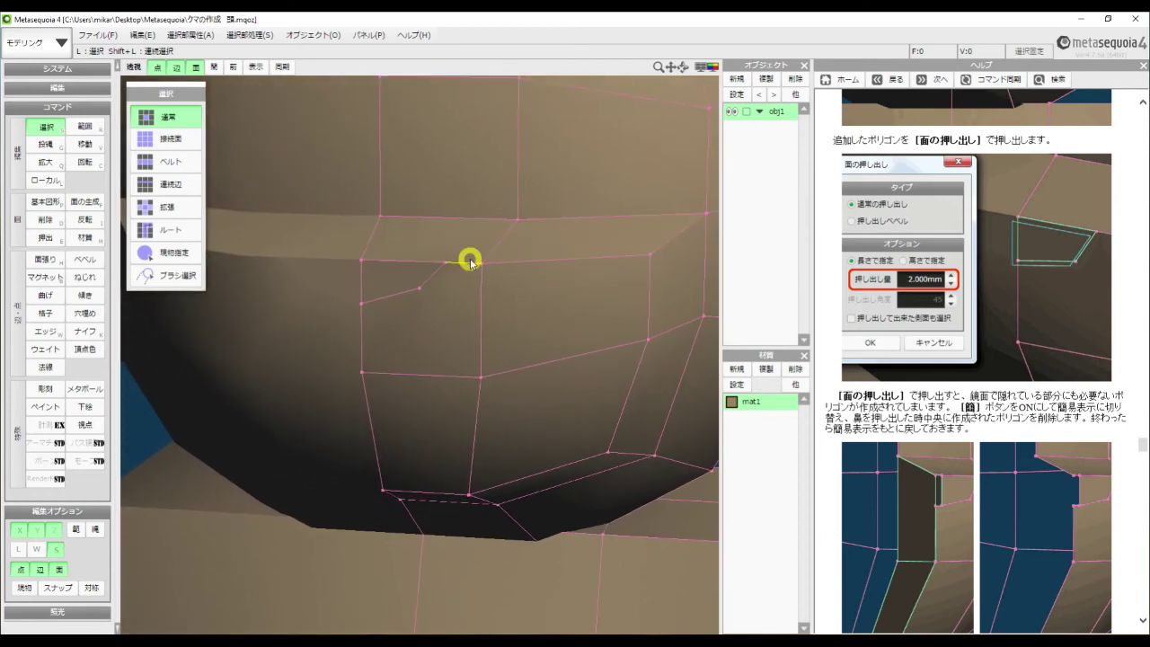
left_click(387, 284)
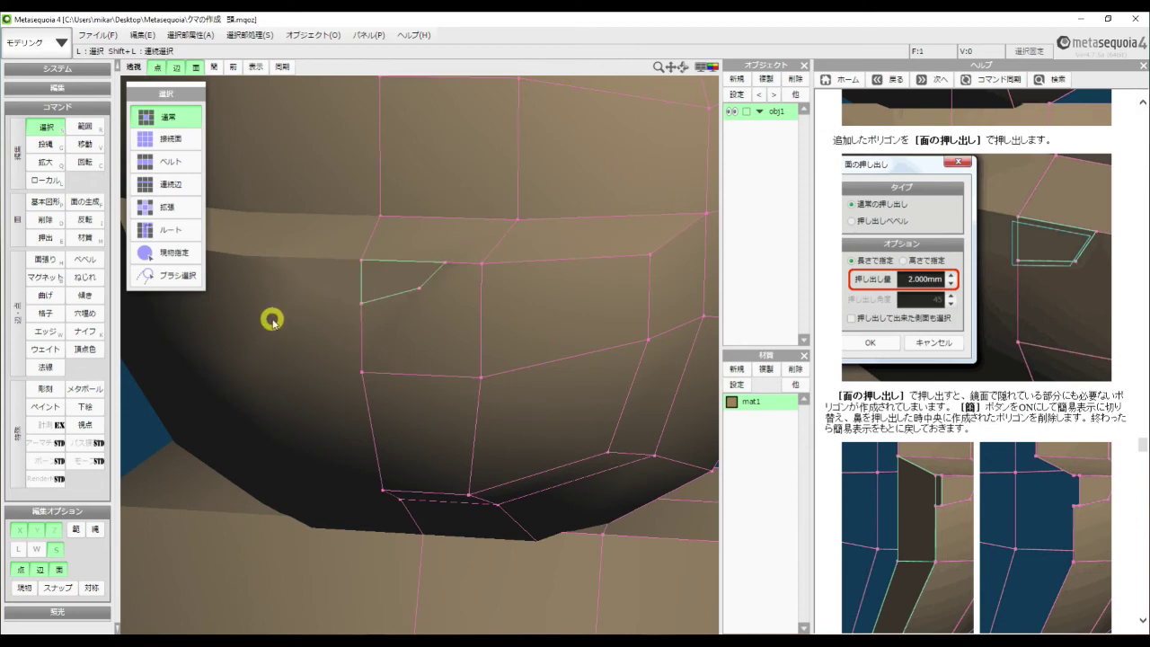
Step: Extrude the selected nose face with normal extrusion and an extrusion amount of 2.000, leaving the new side faces unselected
left_click(245, 34)
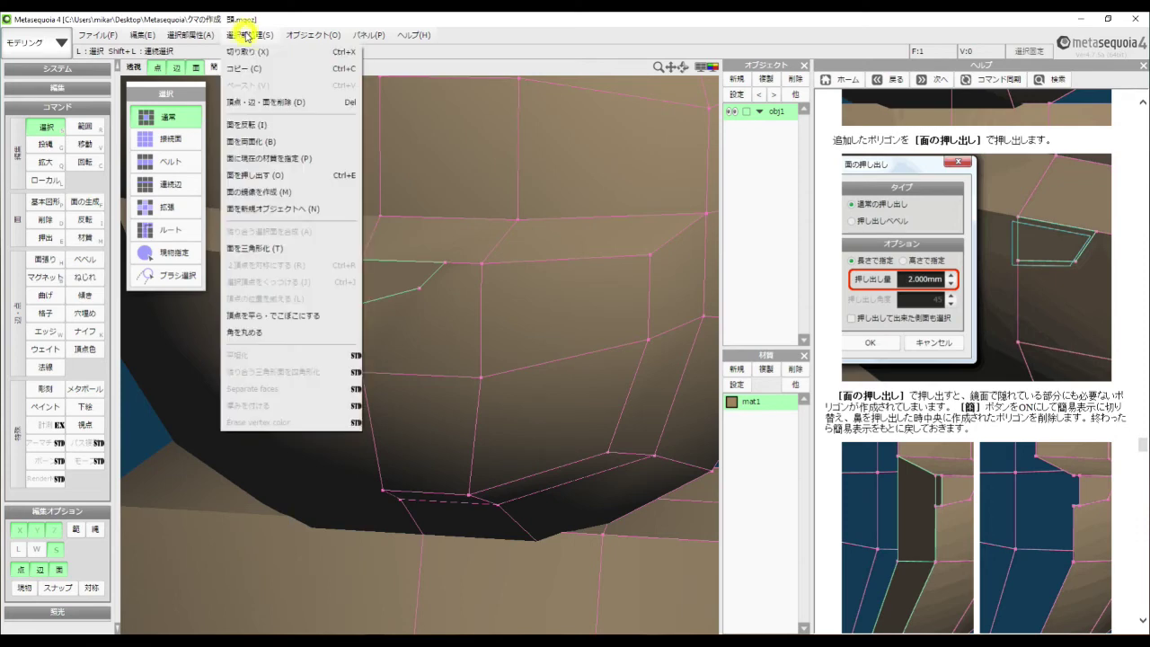
left_click(331, 177)
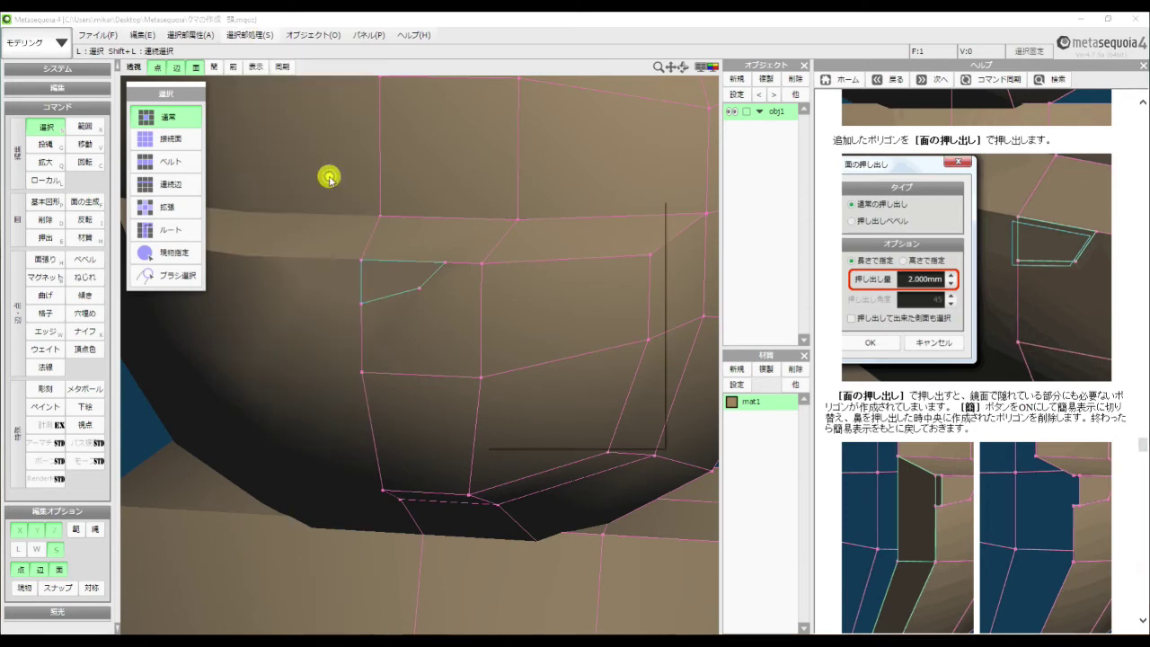
left_click_drag(576, 209, 748, 161)
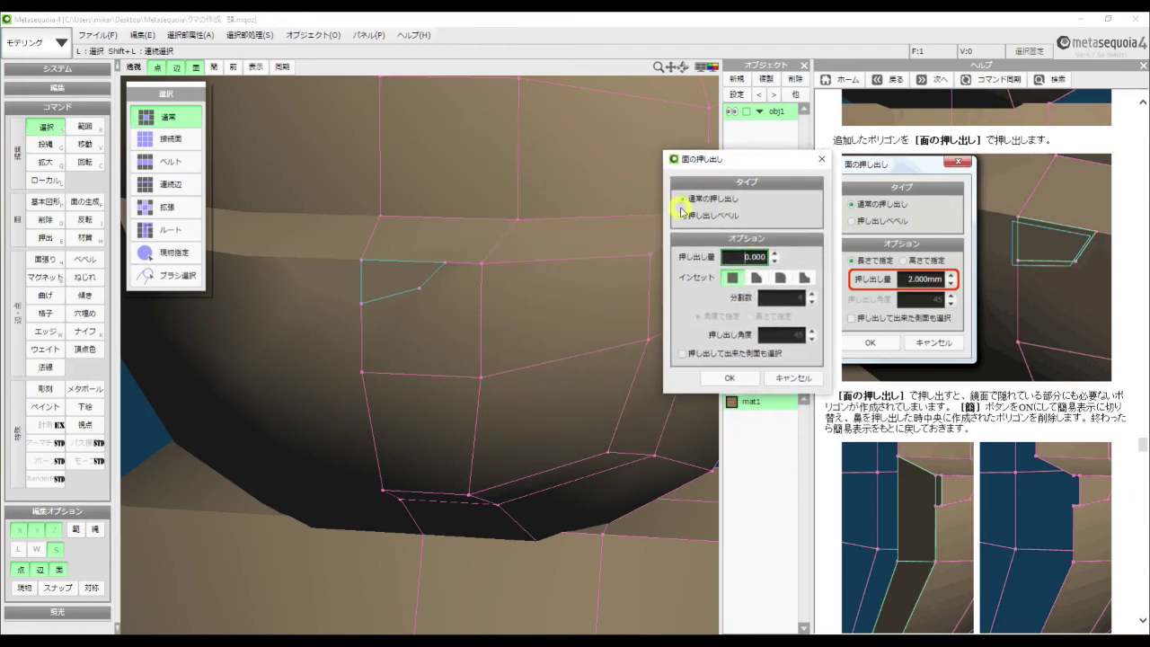
left_click(746, 258)
double_click(746, 258)
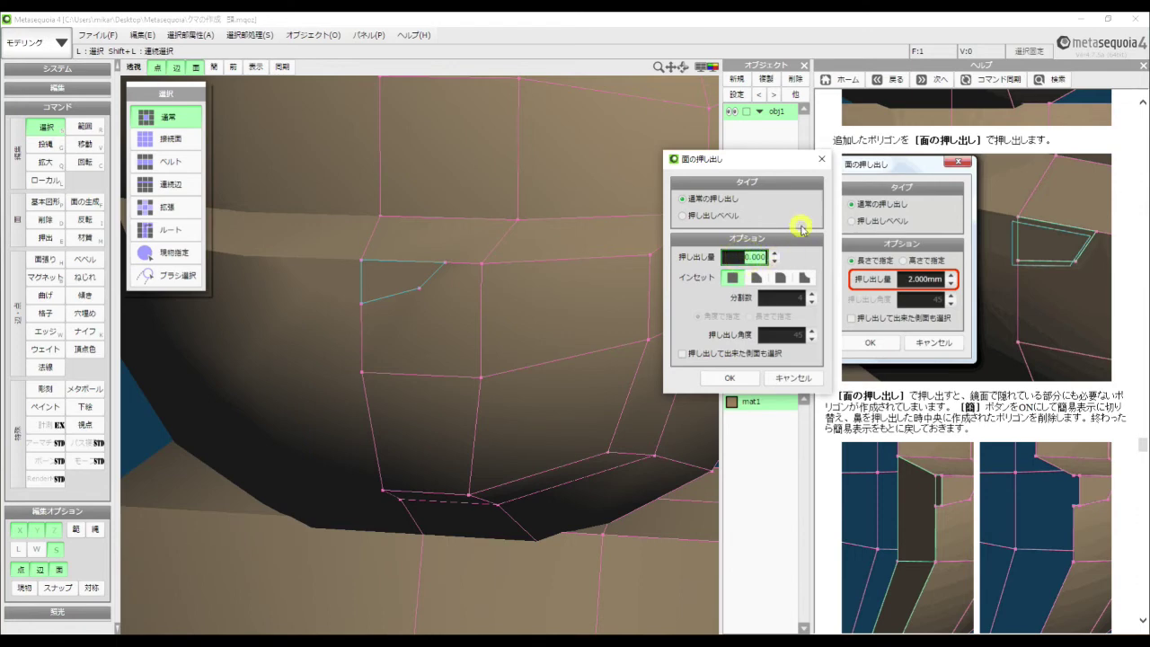
type("2.")
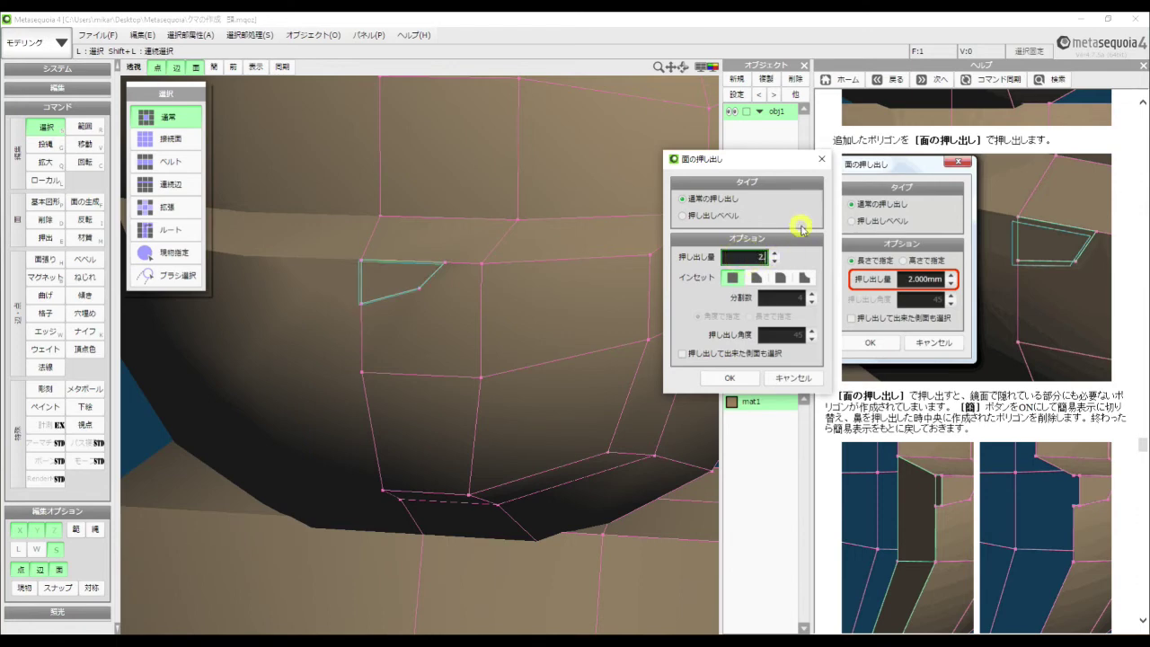
type("00")
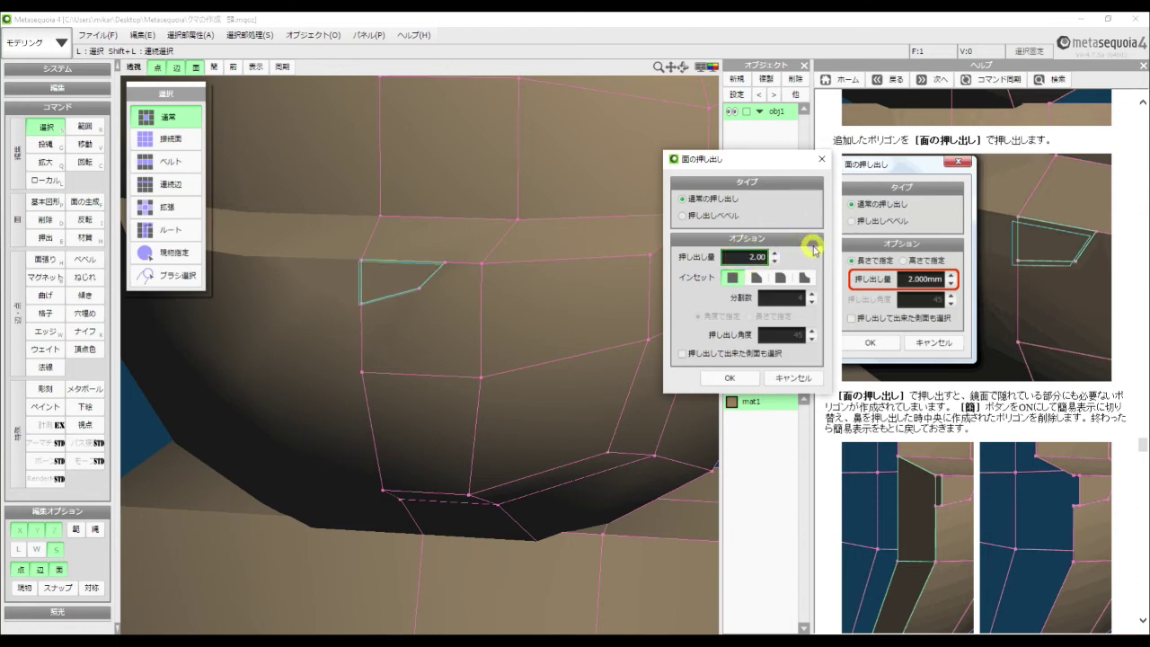
key("Return")
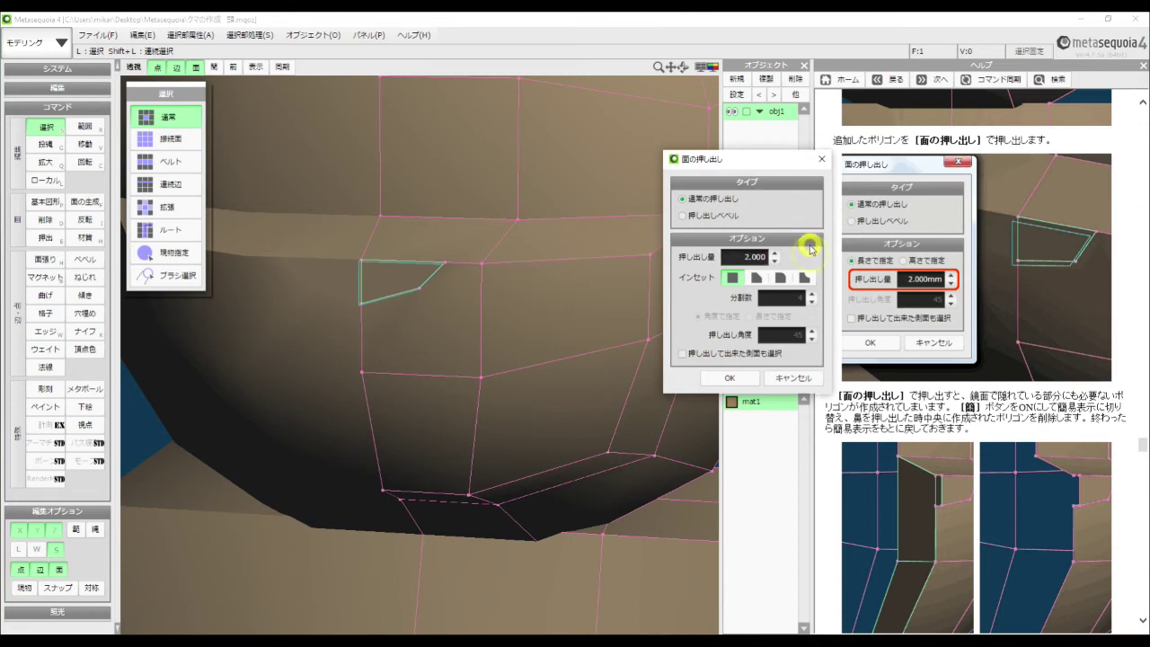
left_click(731, 379)
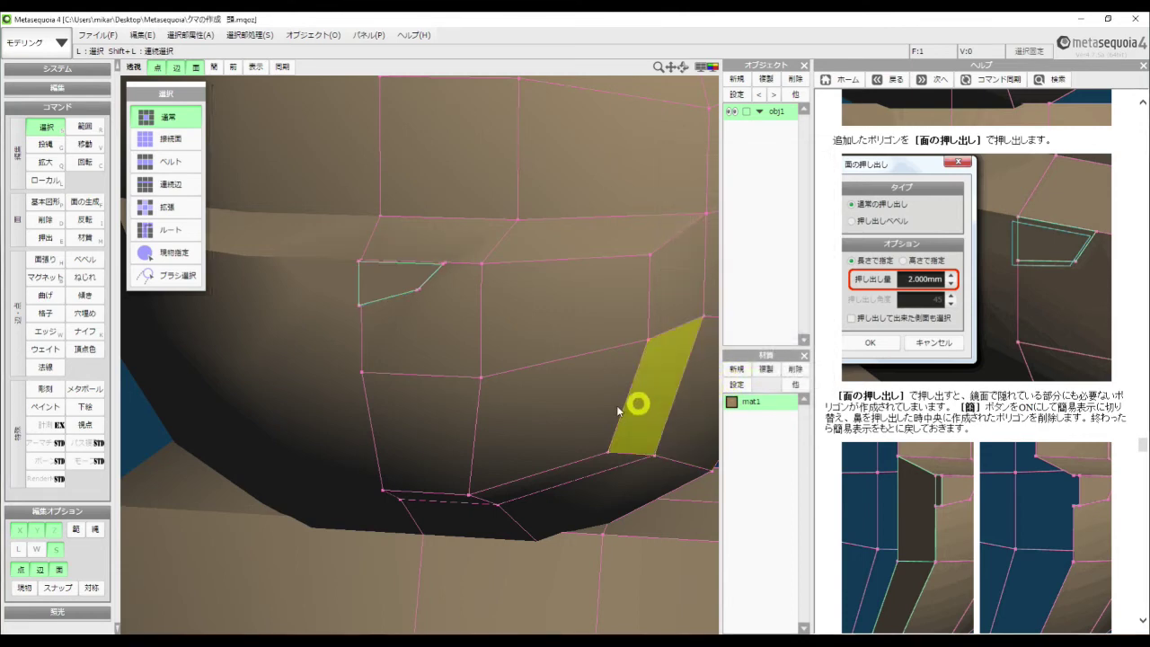
key("Up")
key("Up")
key("Up")
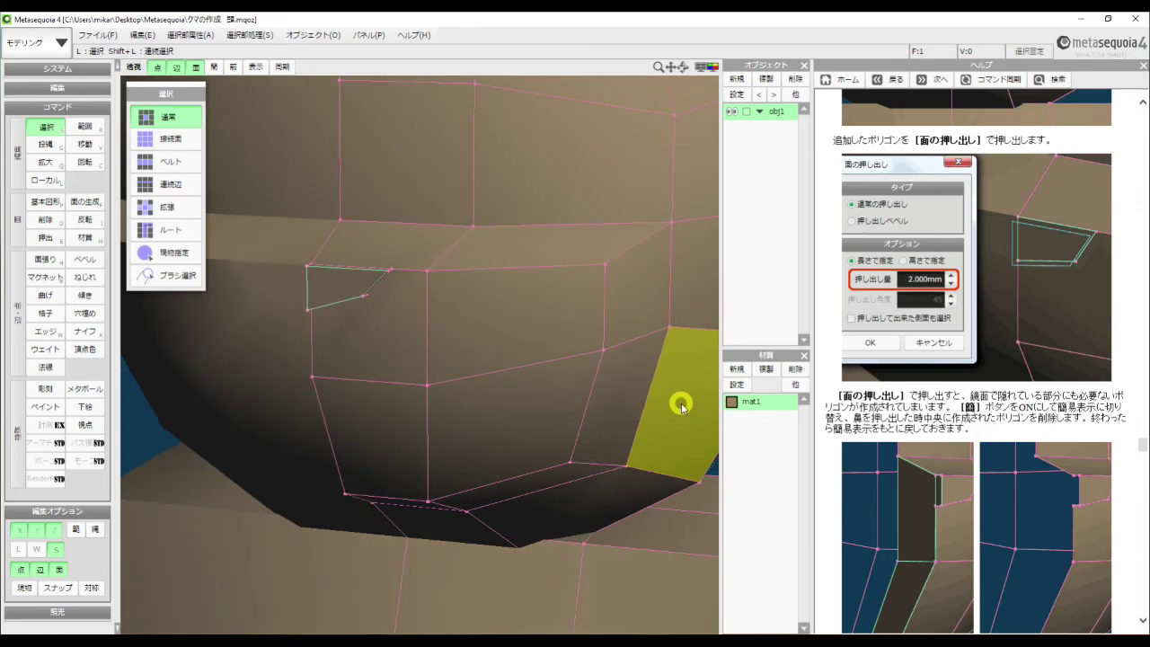
Step: Bring up the help section on deleting the extra centre polygons and switch the view to simplified display without the mirrored half
key("Up")
key("Up")
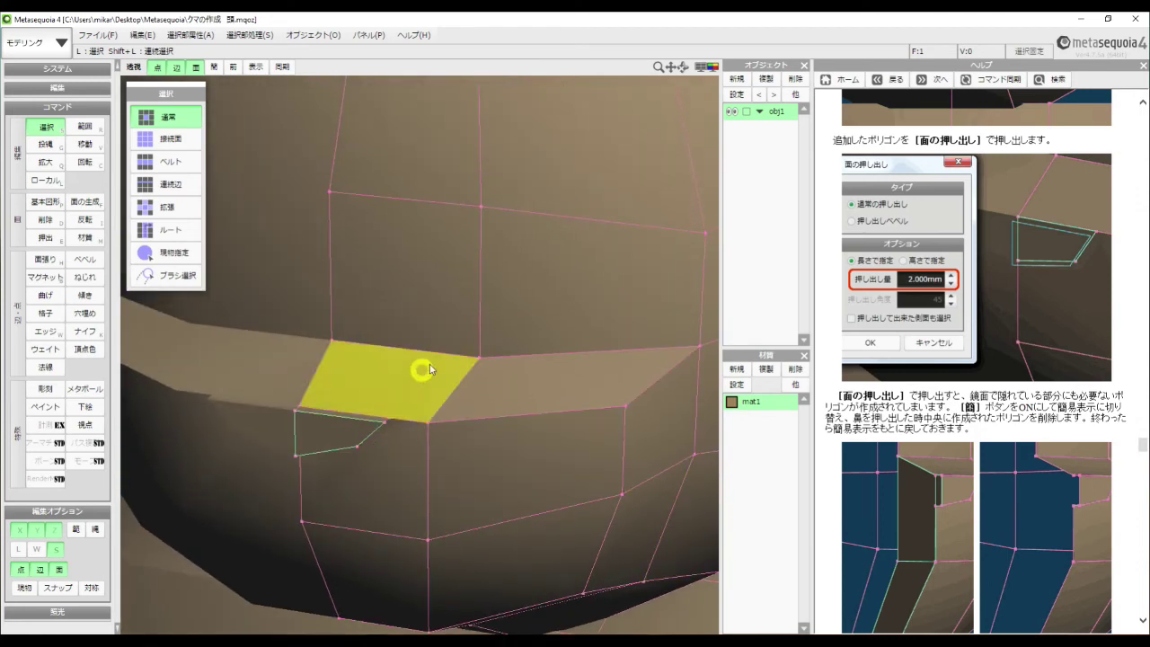
key("Down")
key("Down")
key("Down")
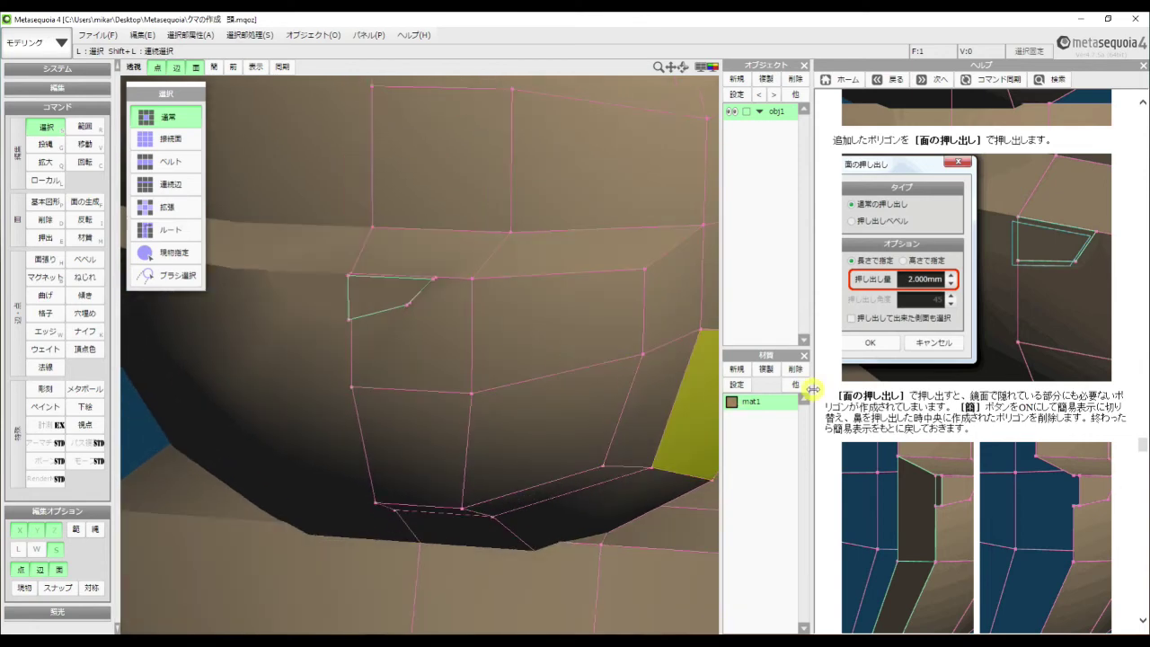
left_click_drag(1143, 446, 1143, 456)
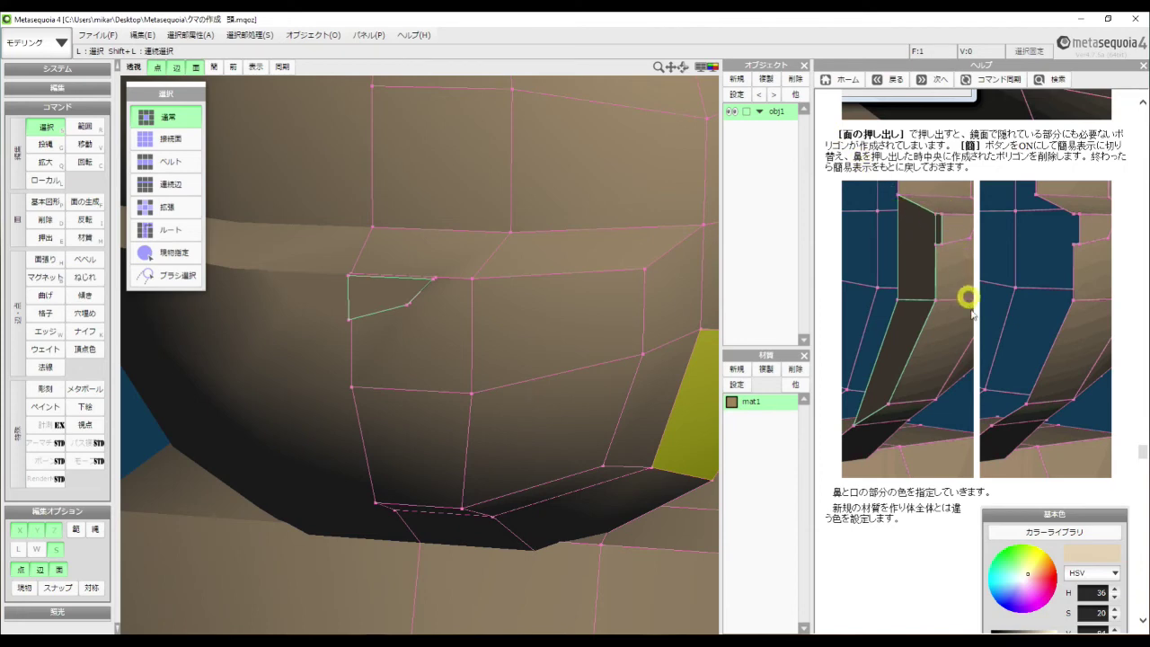
right_click_drag(298, 164, 334, 159)
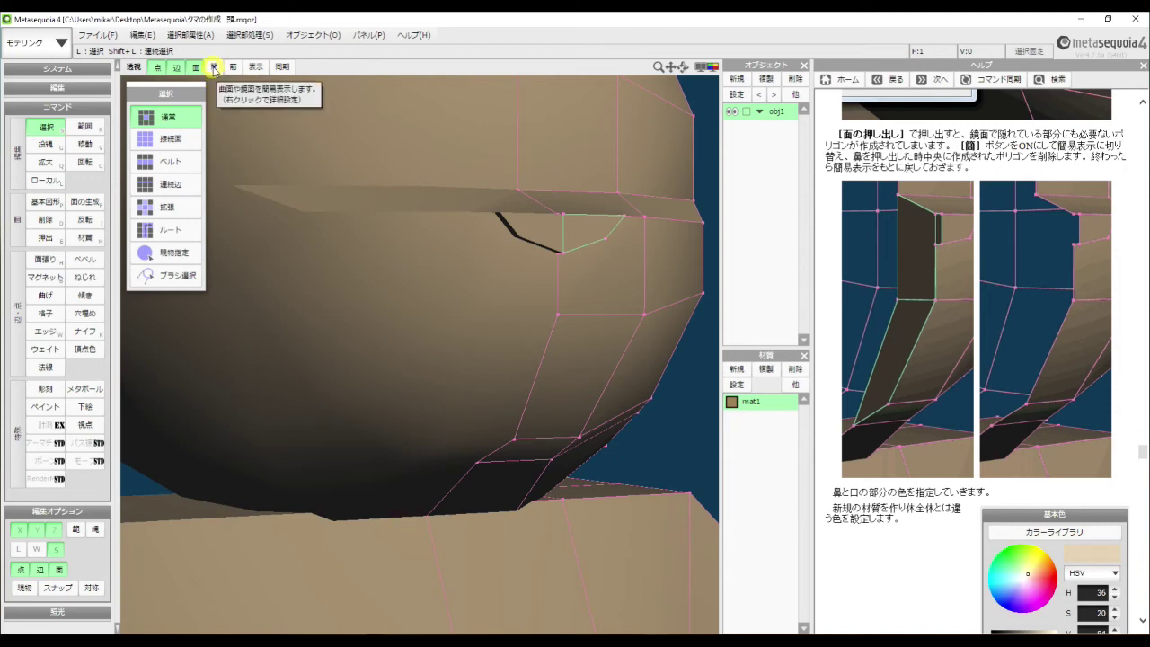
left_click(213, 68)
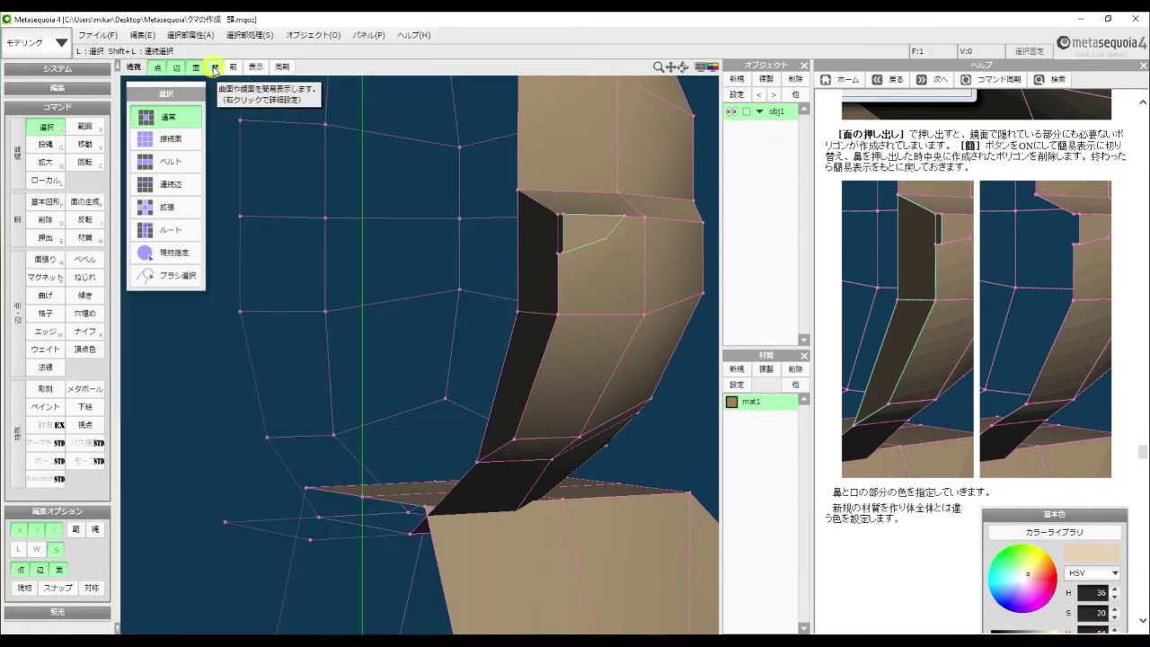
Step: Clear the selection of the extruded nose face
left_click(319, 153)
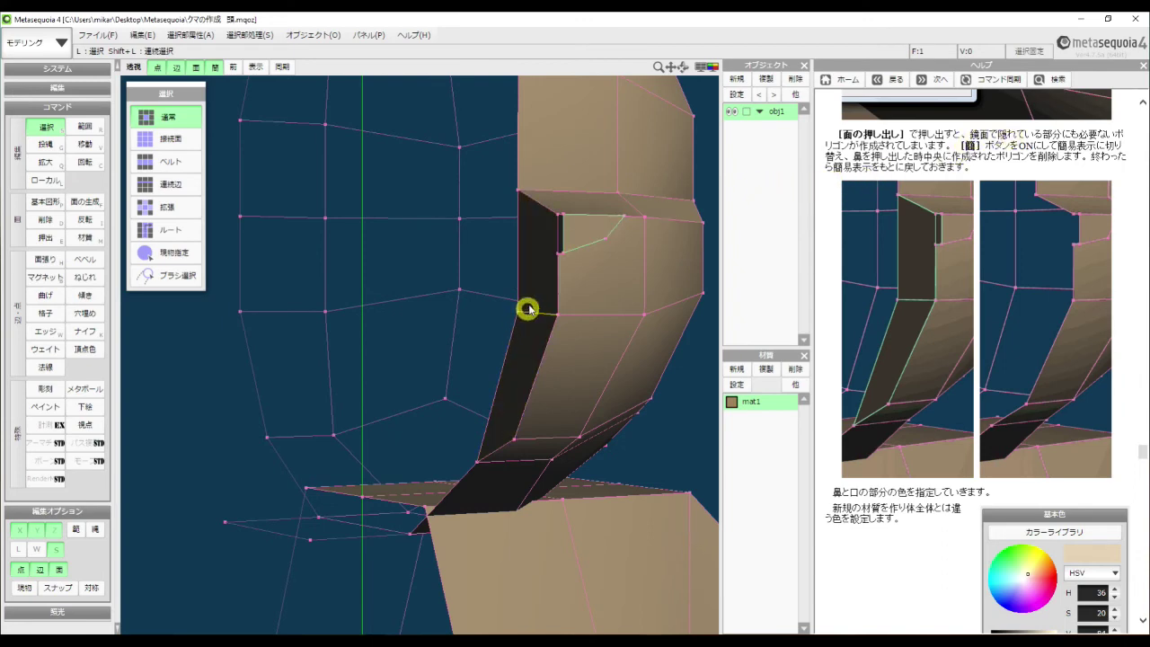
left_click(571, 237)
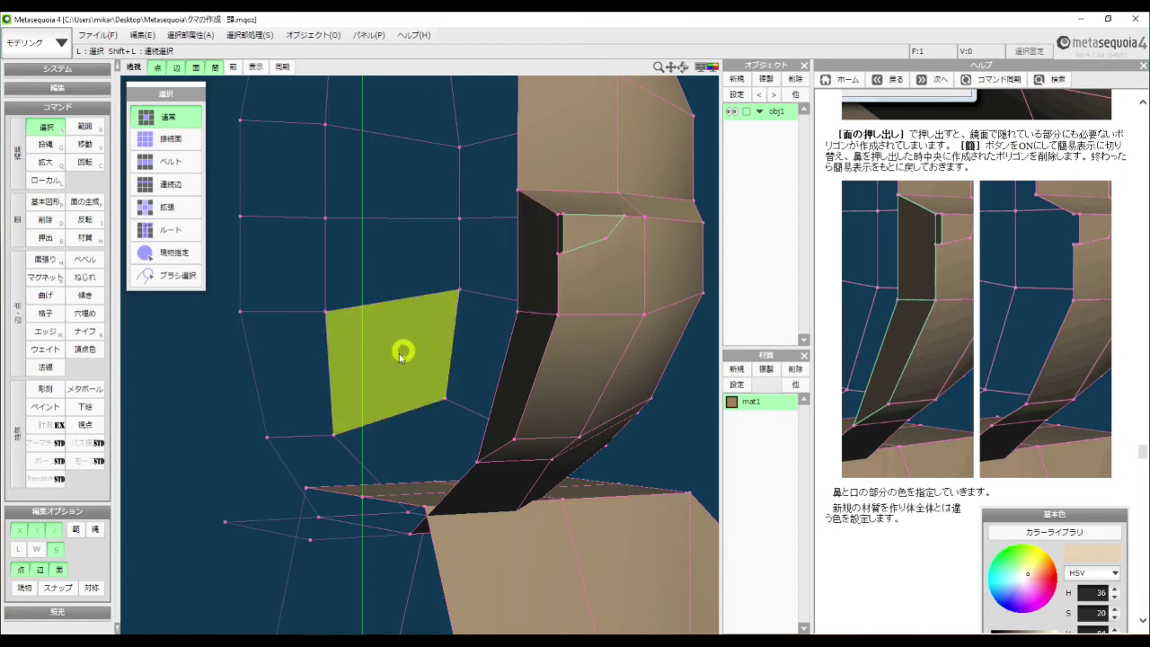
left_click(186, 422)
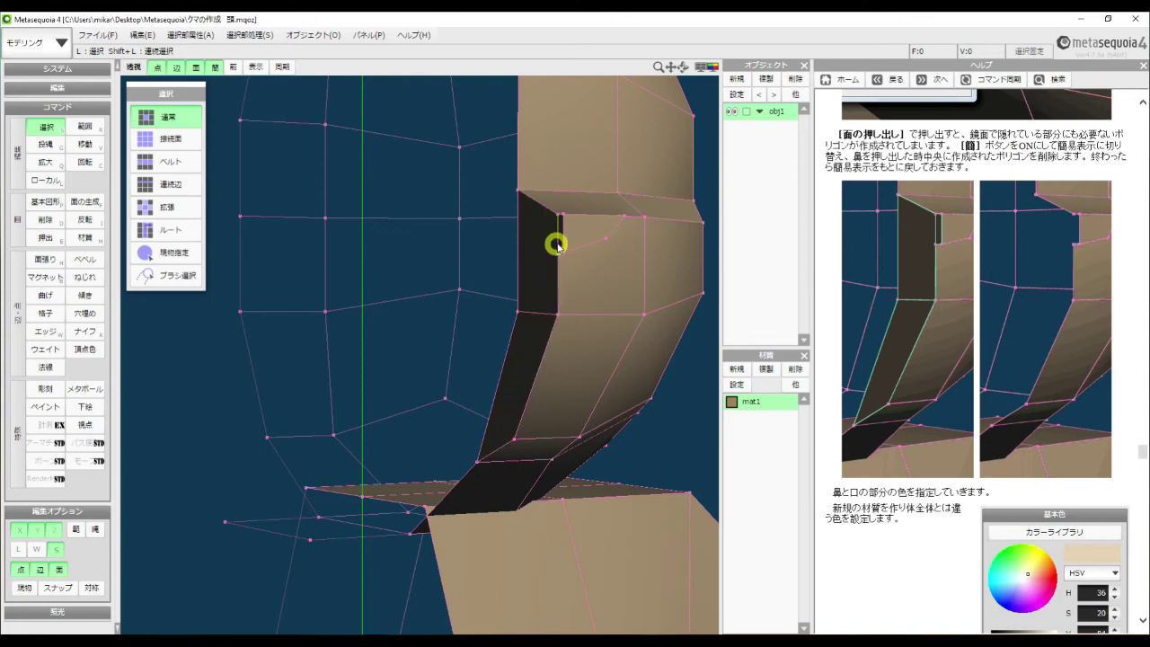
Step: Delete the two large centre-plane polygons inside the muzzle and the small one beside the nose, then return to the Select command
scroll(286, 323, "up", 5)
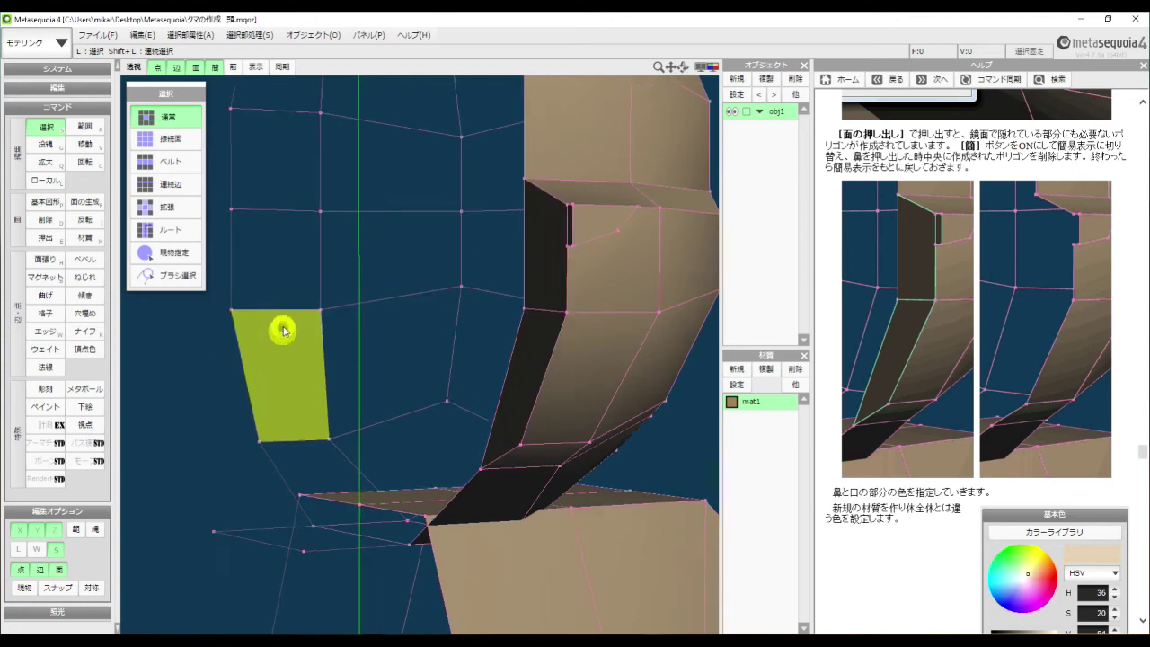
right_click_drag(487, 222, 410, 254)
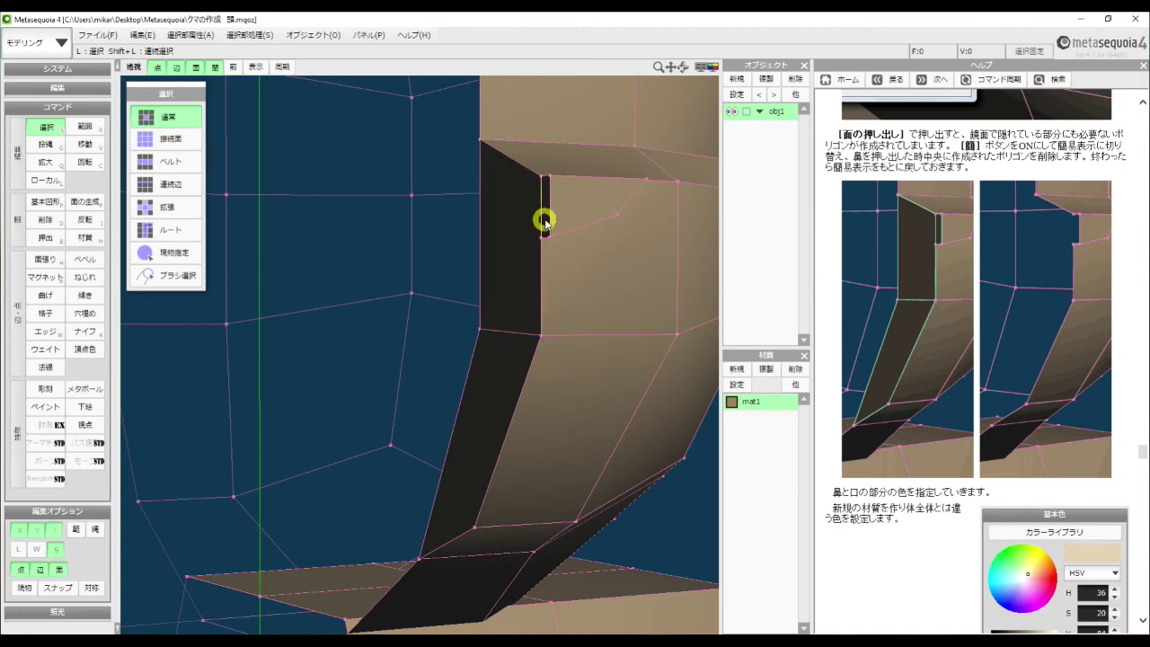
right_click_drag(598, 275, 603, 264)
right_click_drag(462, 249, 465, 252)
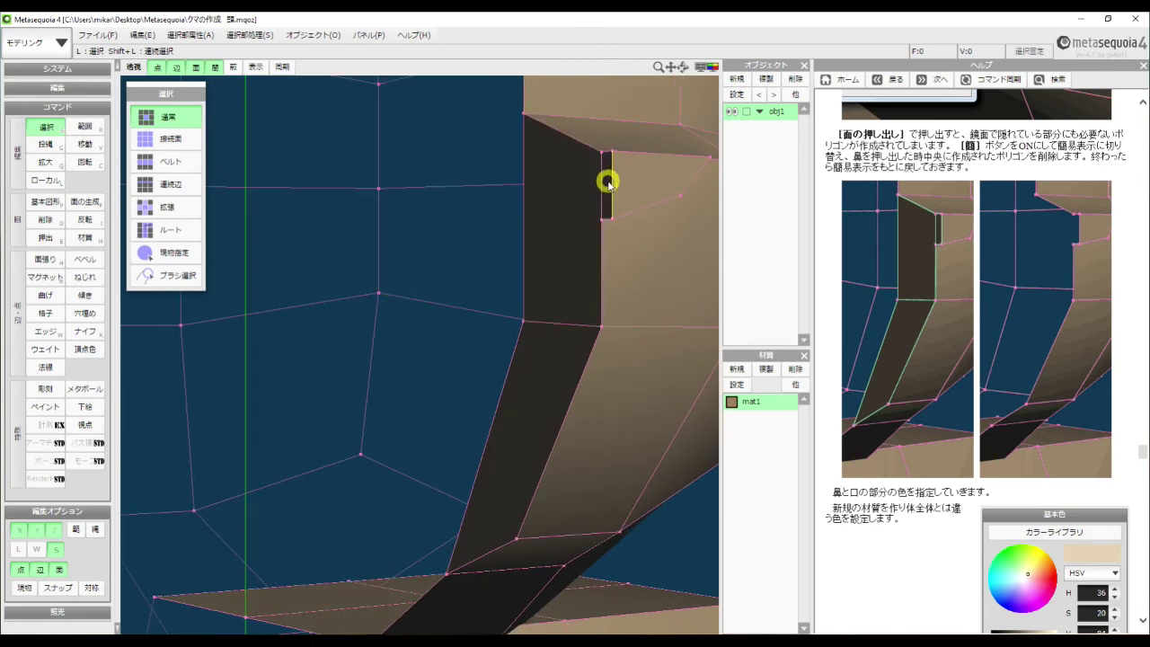
right_click_drag(462, 213, 465, 207)
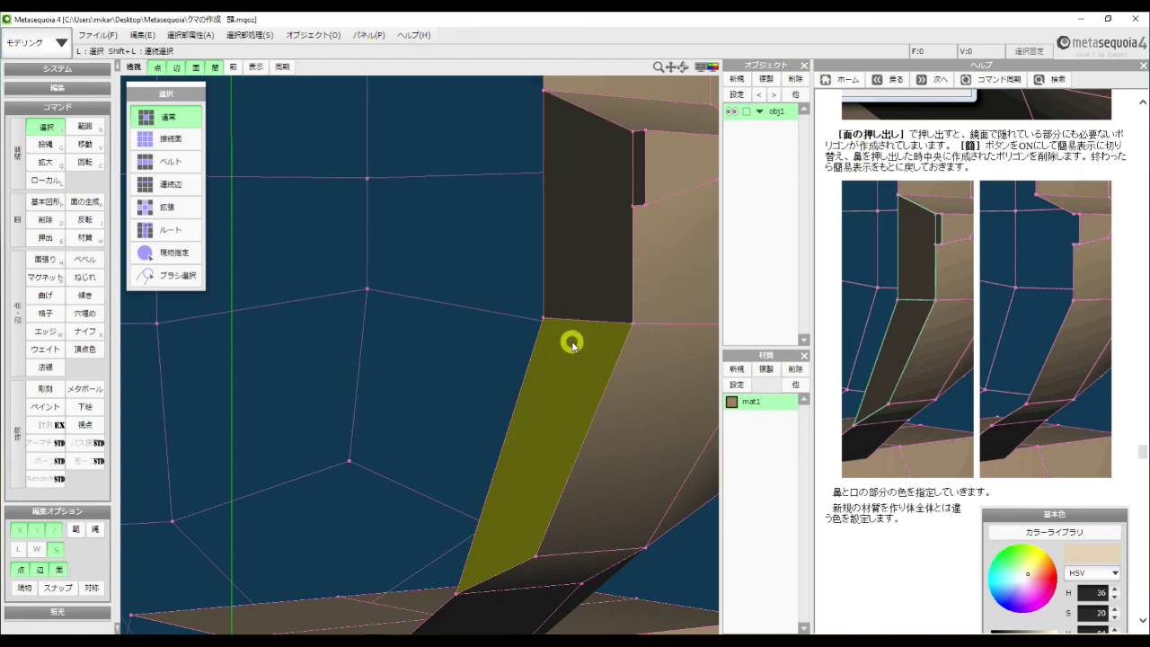
left_click(256, 36)
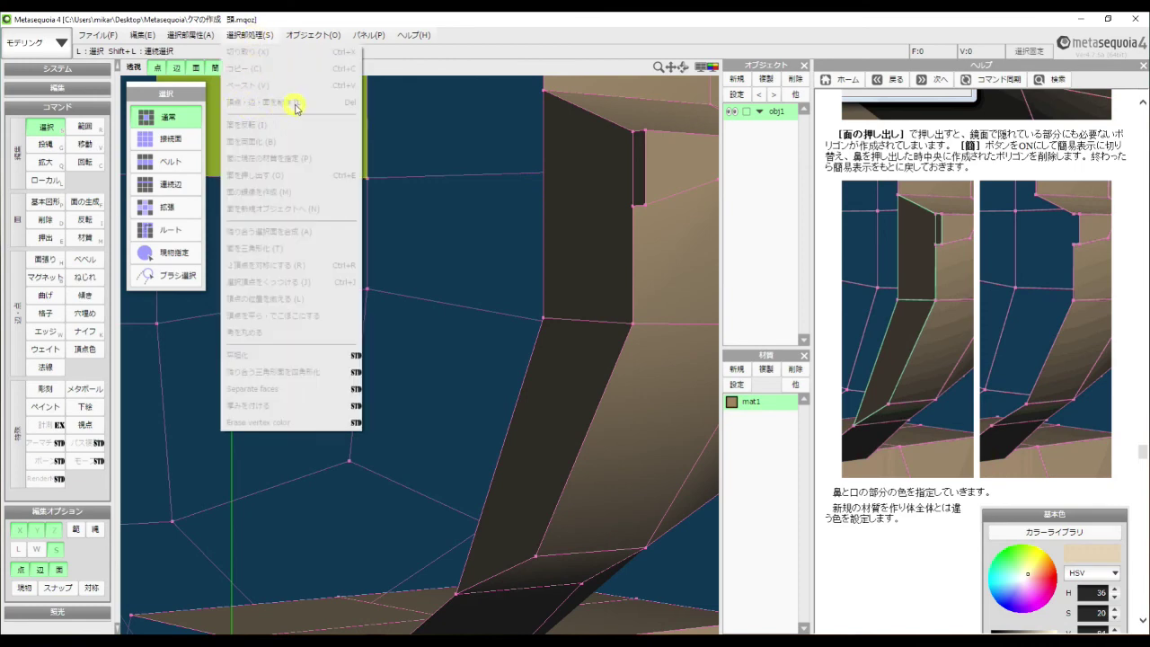
left_click(407, 60)
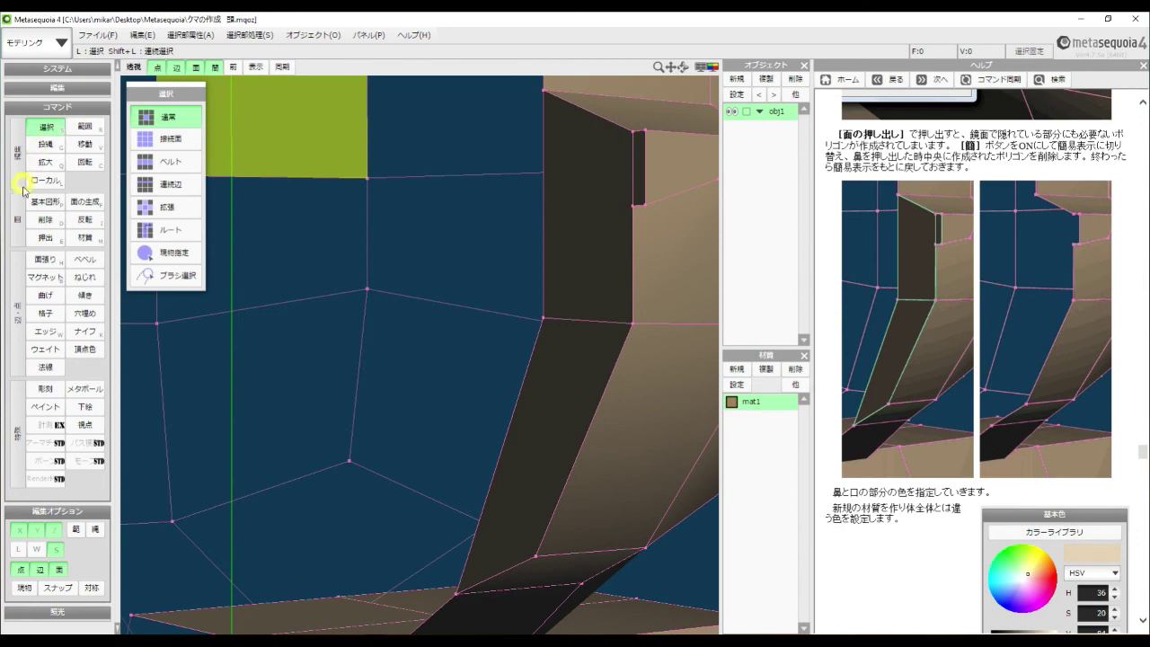
left_click(46, 221)
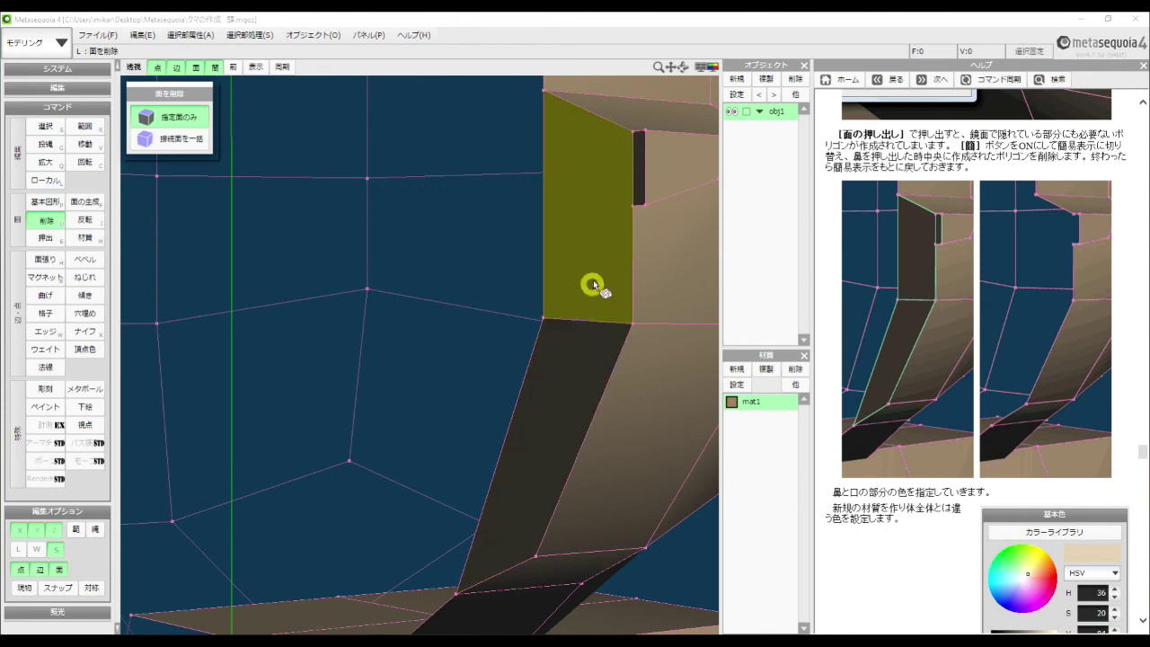
left_click(597, 231)
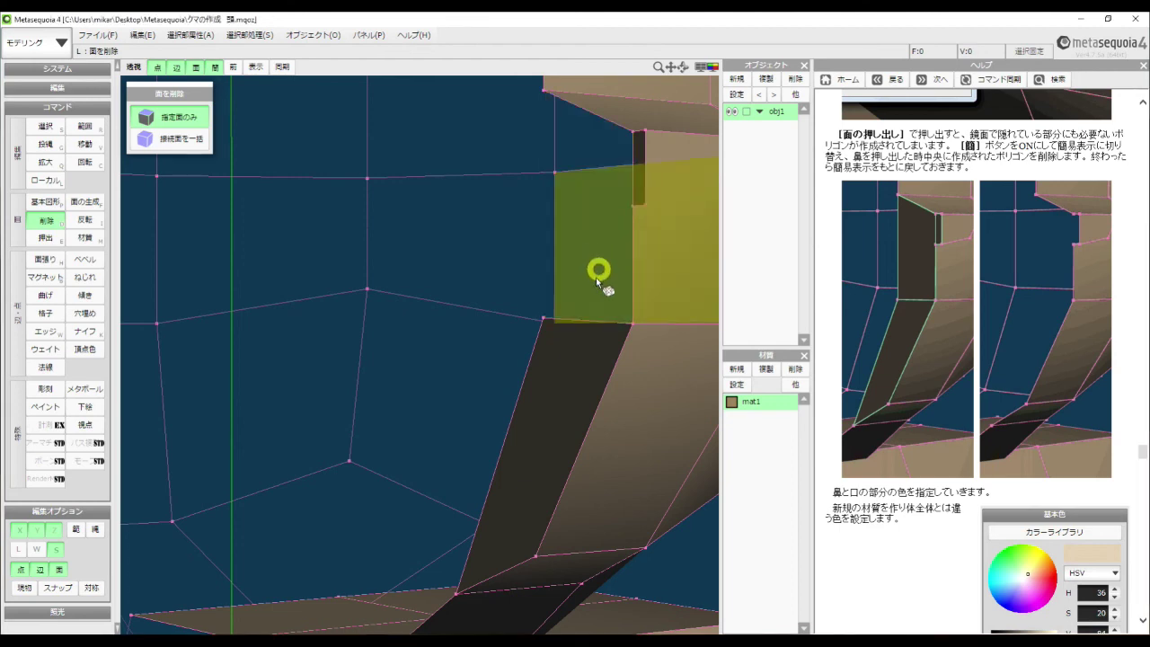
left_click(574, 359)
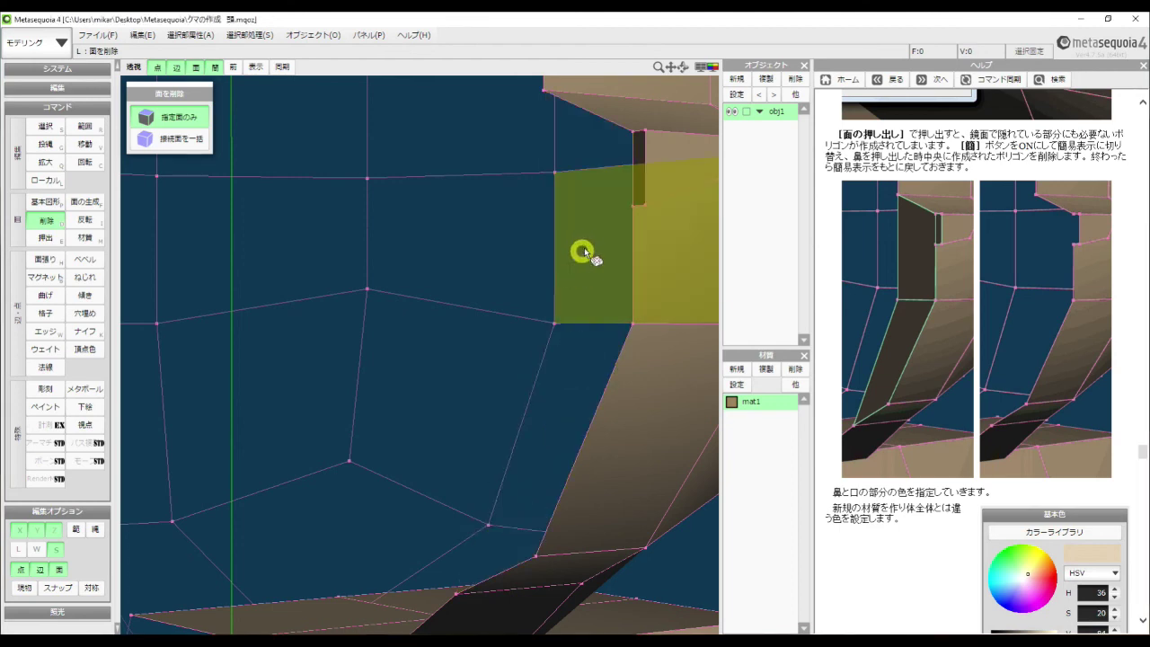
left_click(639, 183)
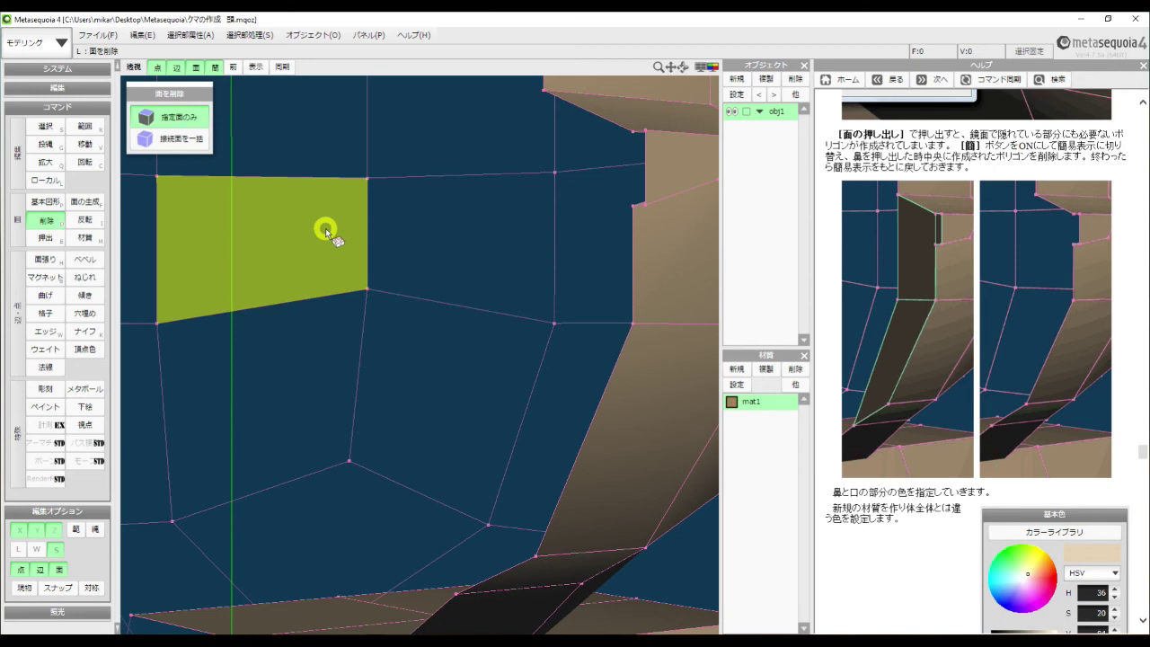
left_click(220, 199)
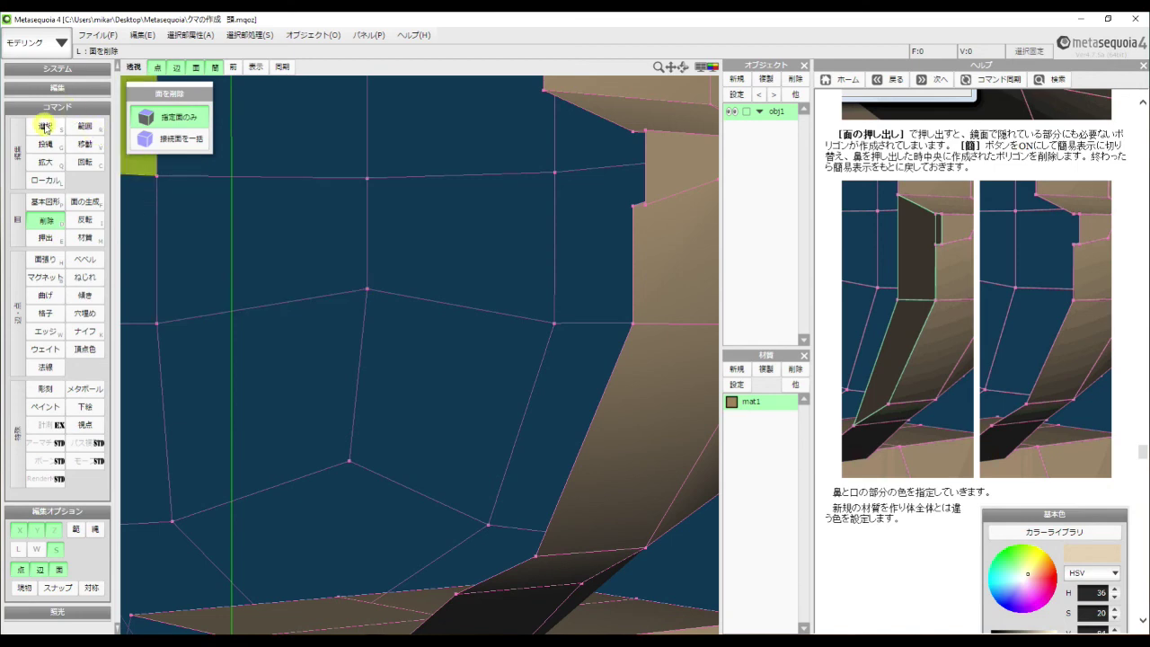
left_click(44, 125)
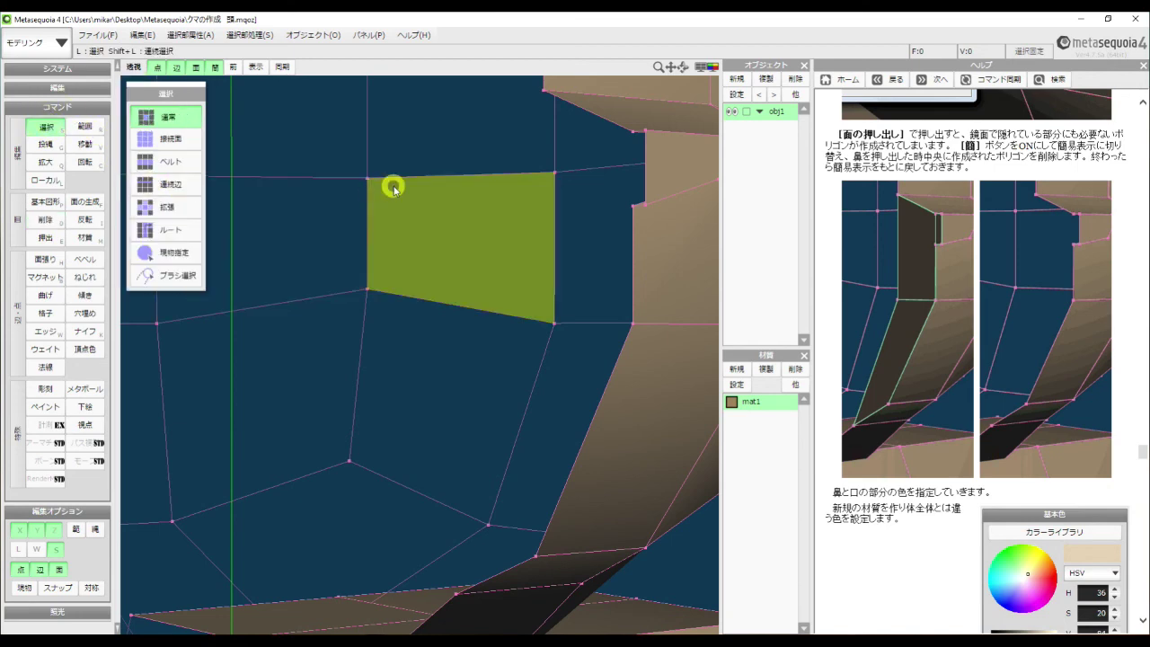
Step: Inspect the opened centre seam of the muzzle and turn simplified display off to restore the mirrored head
scroll(393, 187, "down", 5)
scroll(393, 261, "down", 1)
right_click_drag(637, 257, 664, 254)
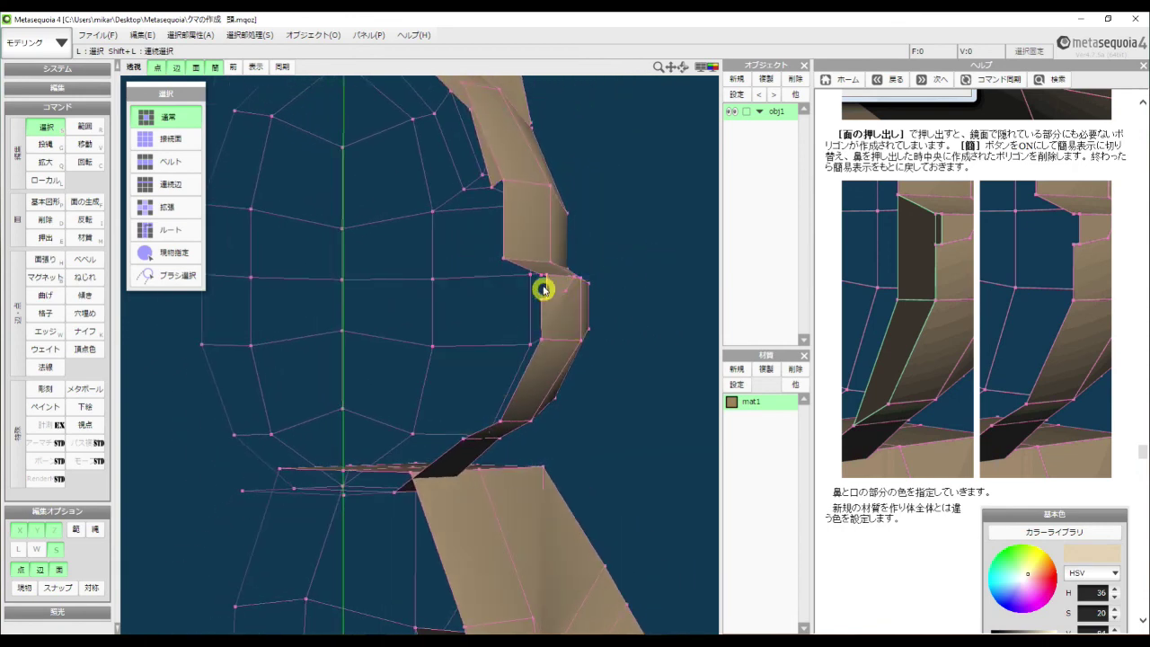
right_click_drag(666, 297, 660, 271)
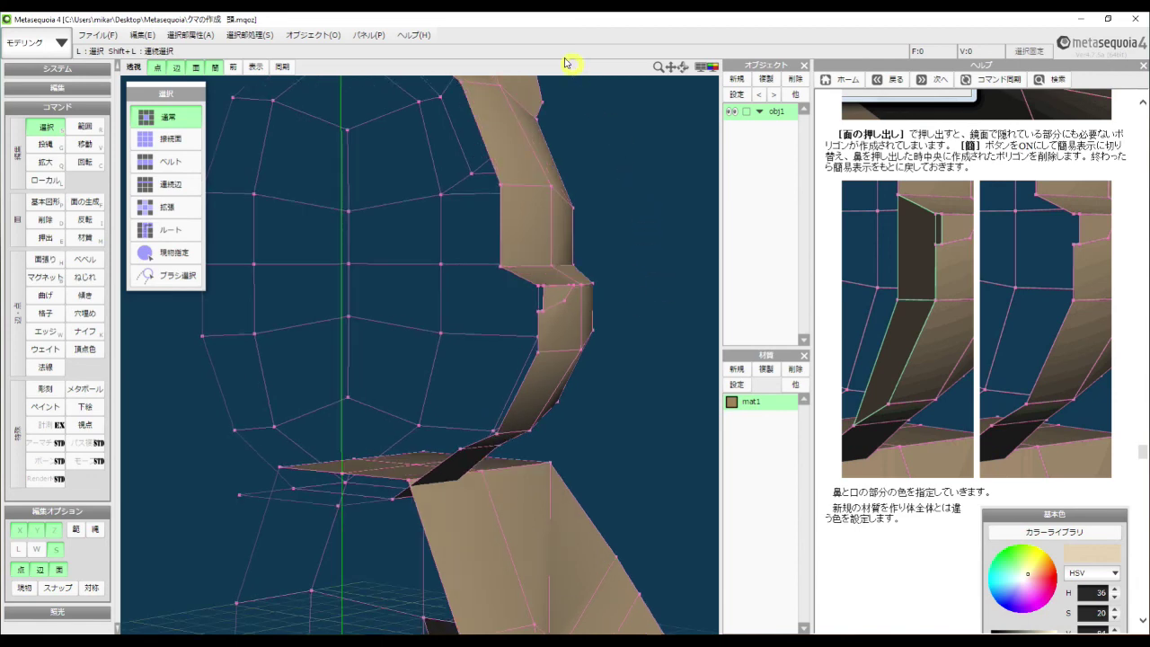
left_click(215, 68)
right_click_drag(620, 198, 652, 215)
right_click_drag(683, 291, 656, 294)
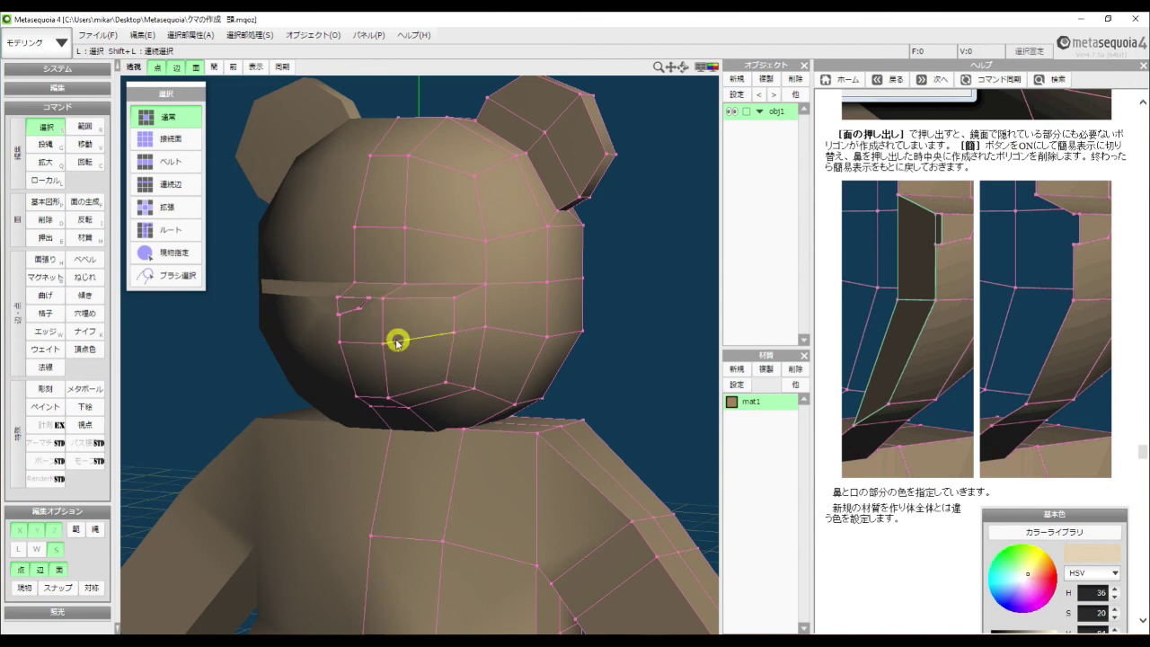
left_click(355, 305)
right_click_drag(654, 295, 653, 301)
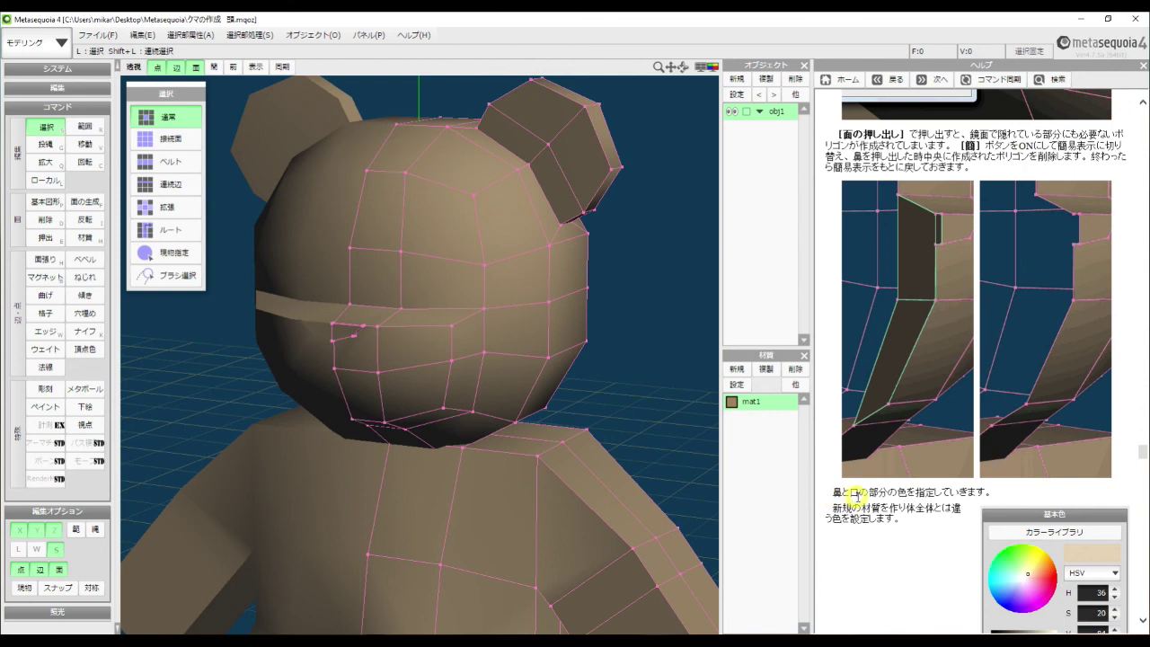
left_click(681, 399)
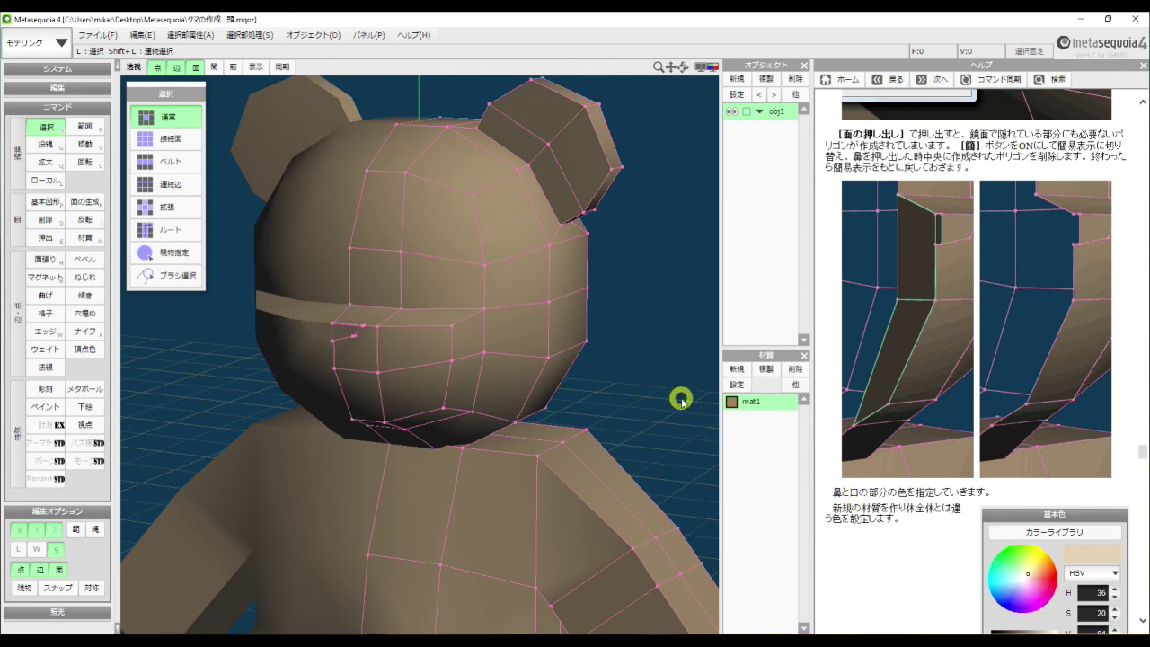